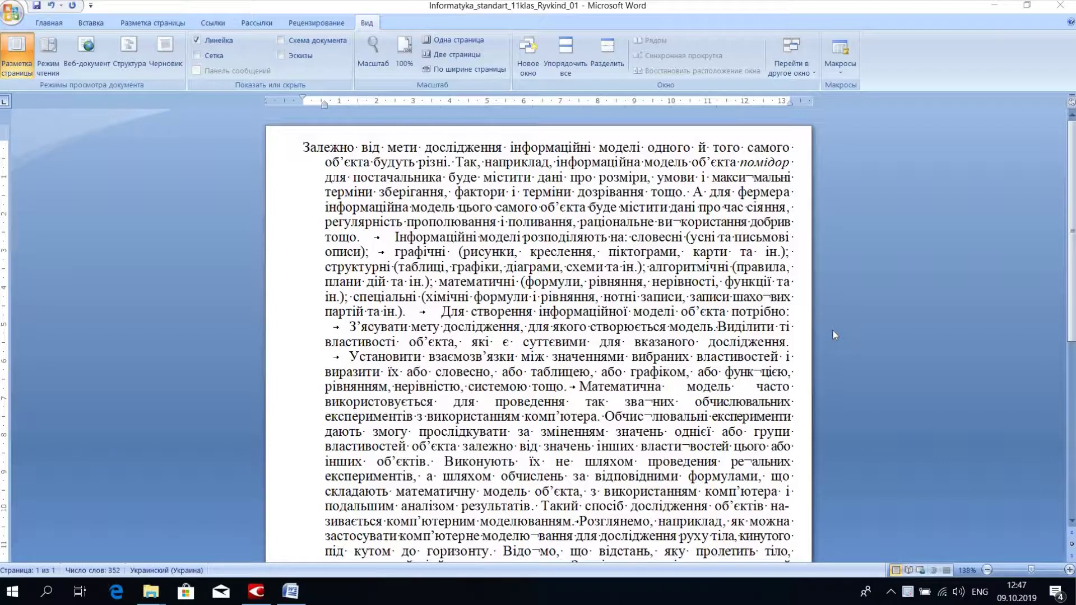
# Step: Show the Home formatting commands, toggle formatting marks off and on, and inspect the tab before 'Інформаційні'
pyautogui.click(49, 24)
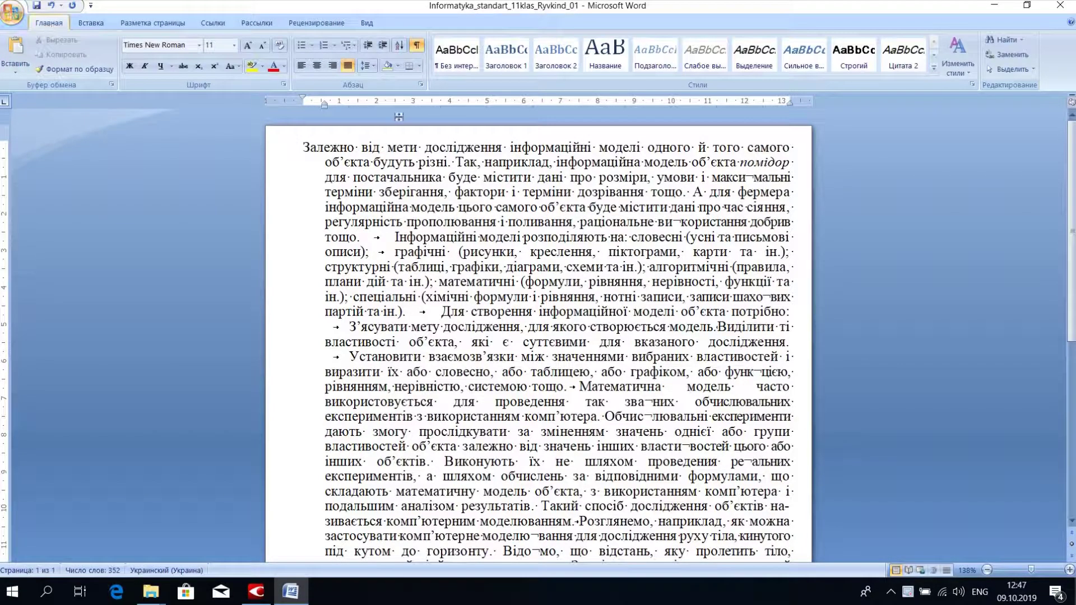
pyautogui.click(421, 50)
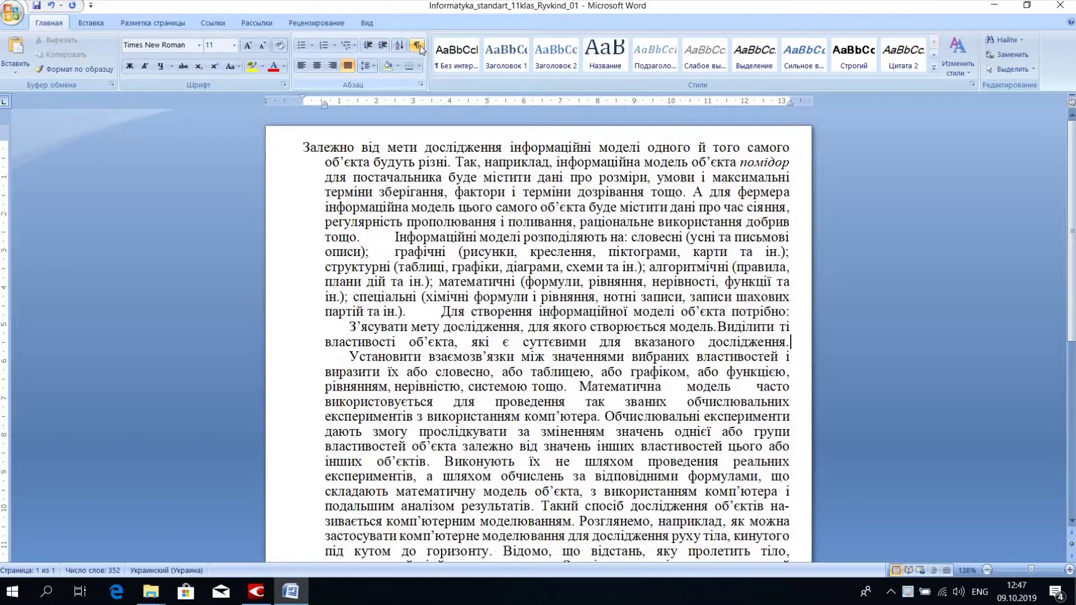
pyautogui.click(418, 46)
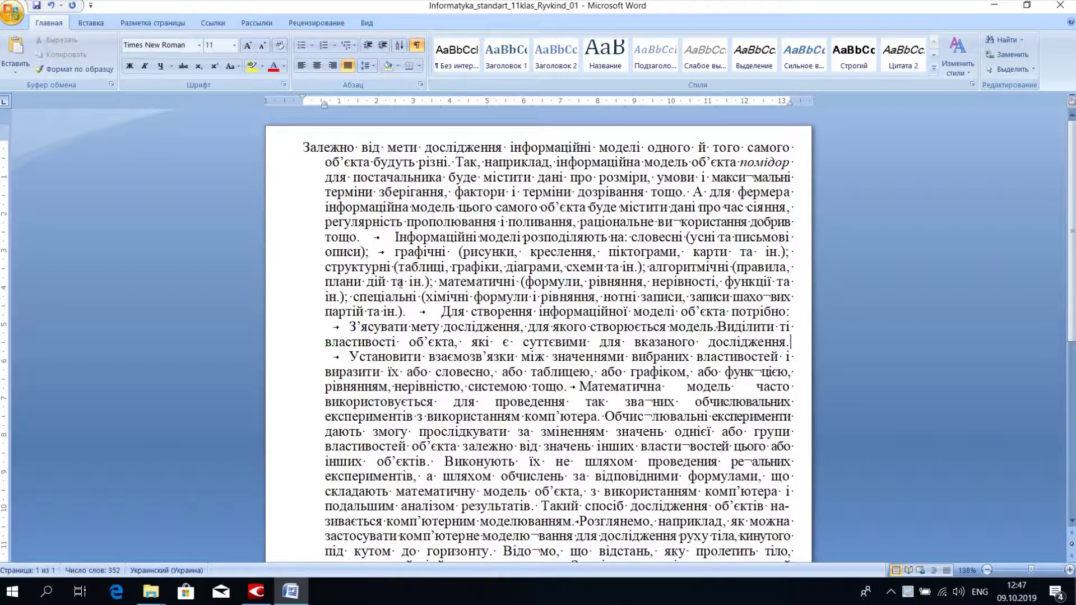
pyautogui.doubleClick(377, 237)
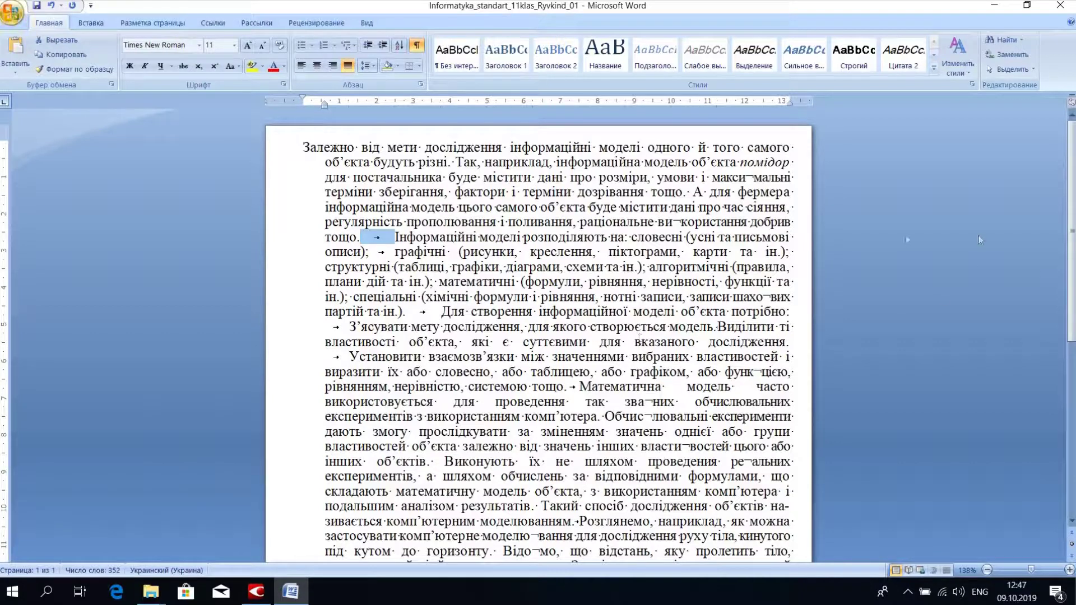
pyautogui.click(667, 238)
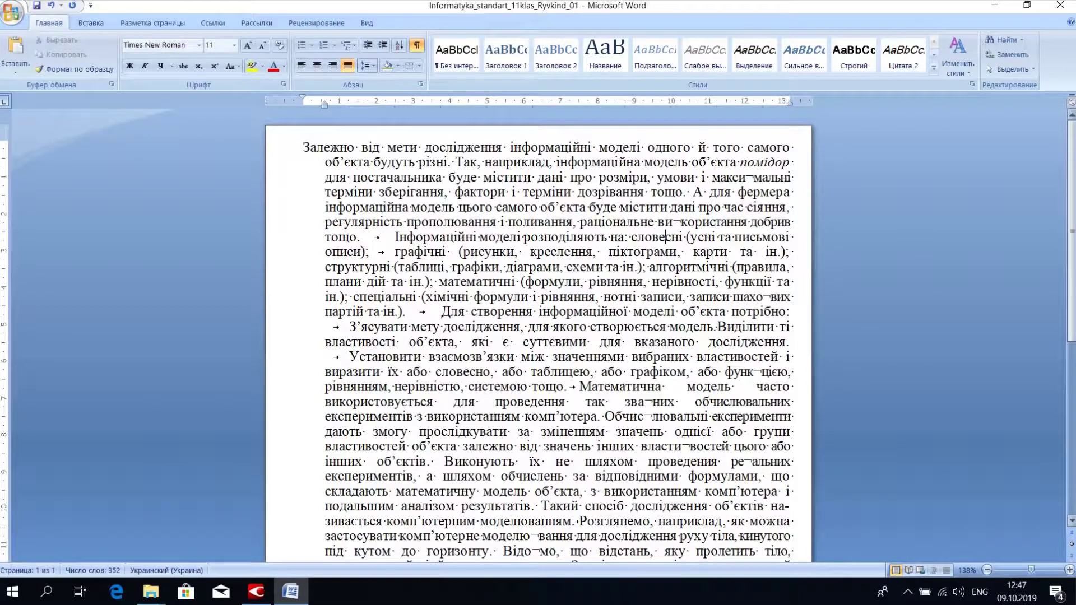
# Step: Insert a trial paragraph break before 'Математична', then undo it
pyautogui.moveTo(1072, 242); pyautogui.dragTo(1072, 294)
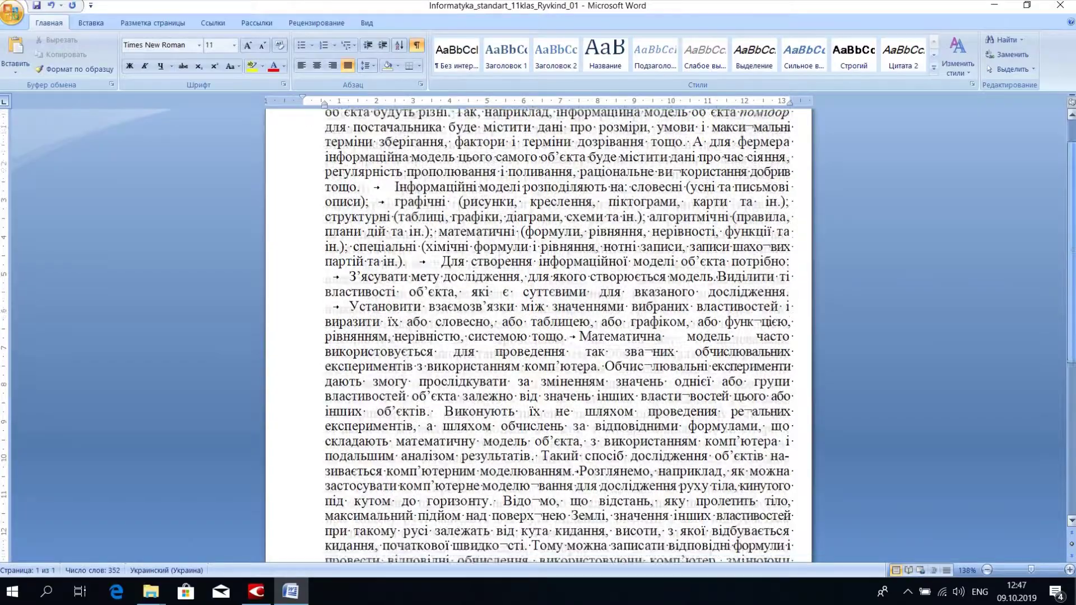
pyautogui.scroll(2, 583, 373)
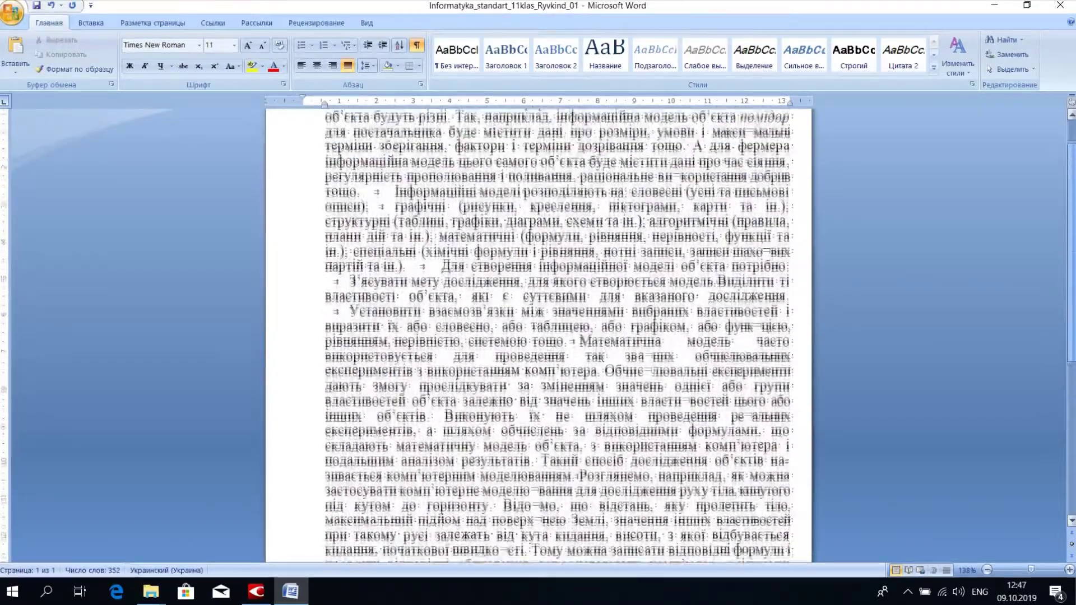
pyautogui.scroll(2, 583, 373)
pyautogui.click(580, 386)
pyautogui.press('Return')
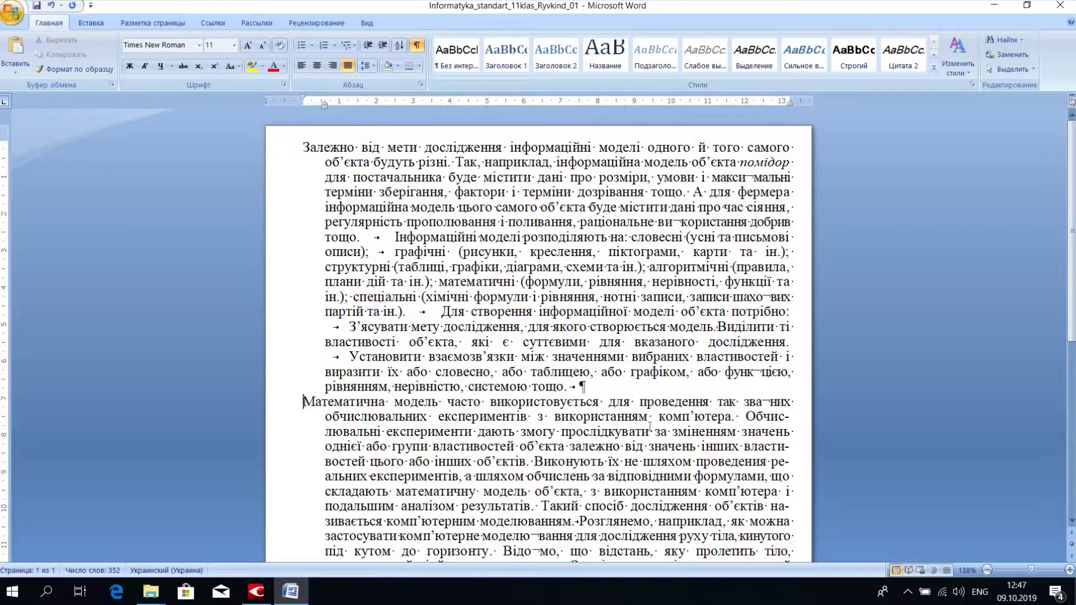
pyautogui.hotkey('ctrl', 'z')
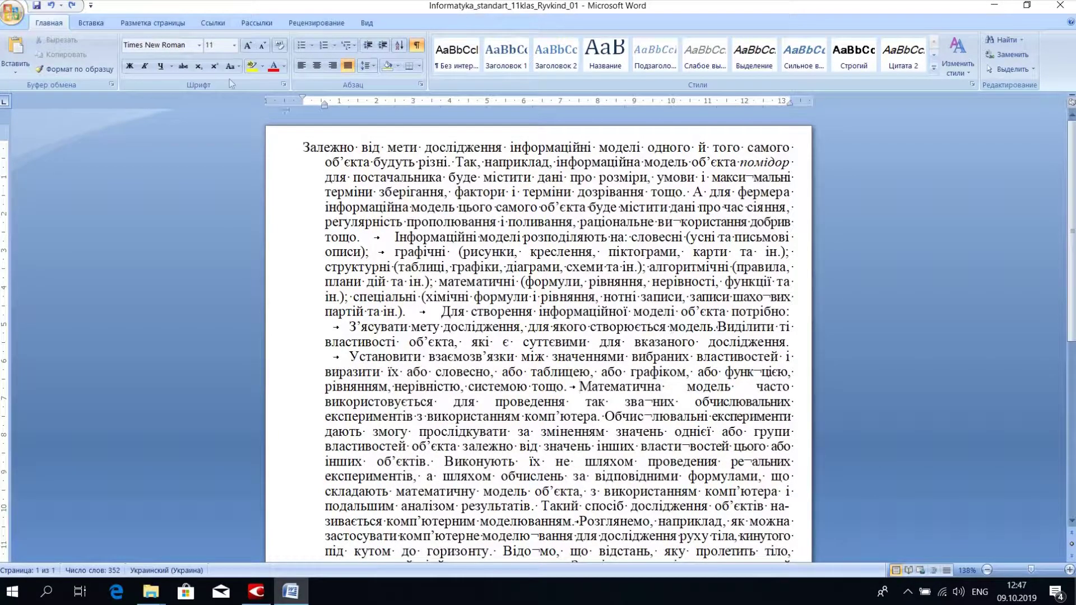
# Step: Move the insertion point to the start of the document
pyautogui.click(12, 15)
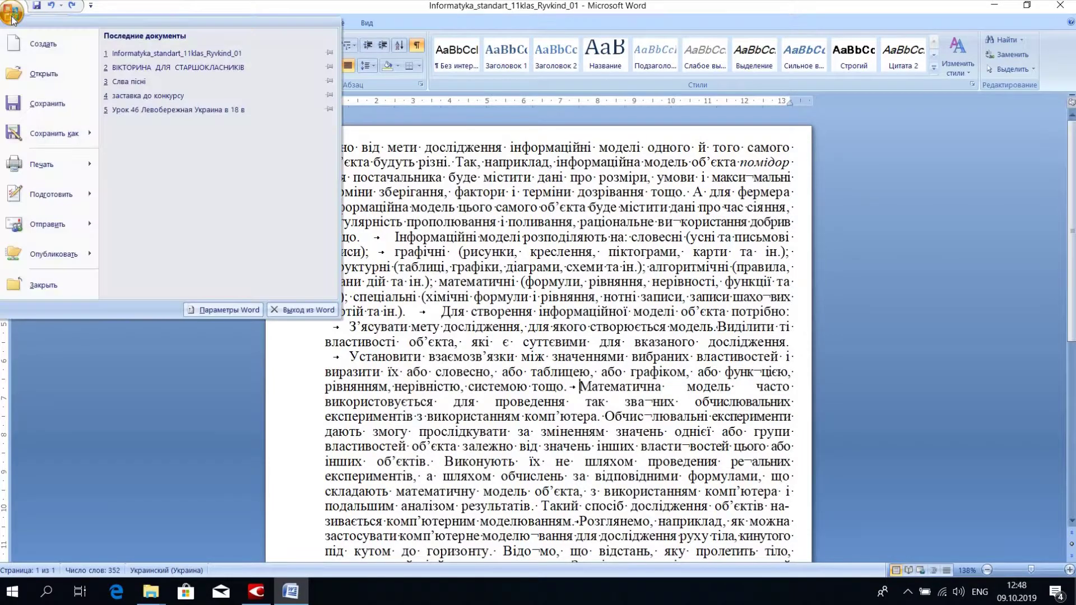
pyautogui.click(403, 174)
pyautogui.click(303, 148)
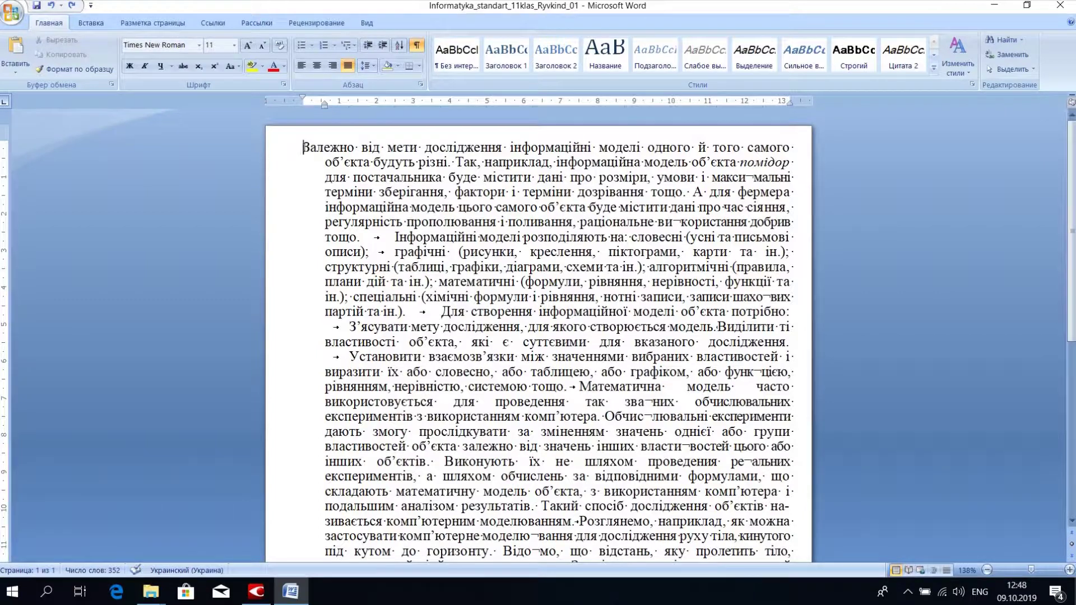
# Step: Open Find with an empty search field and the extended search options shown
pyautogui.hotkey('ctrl', 'f')
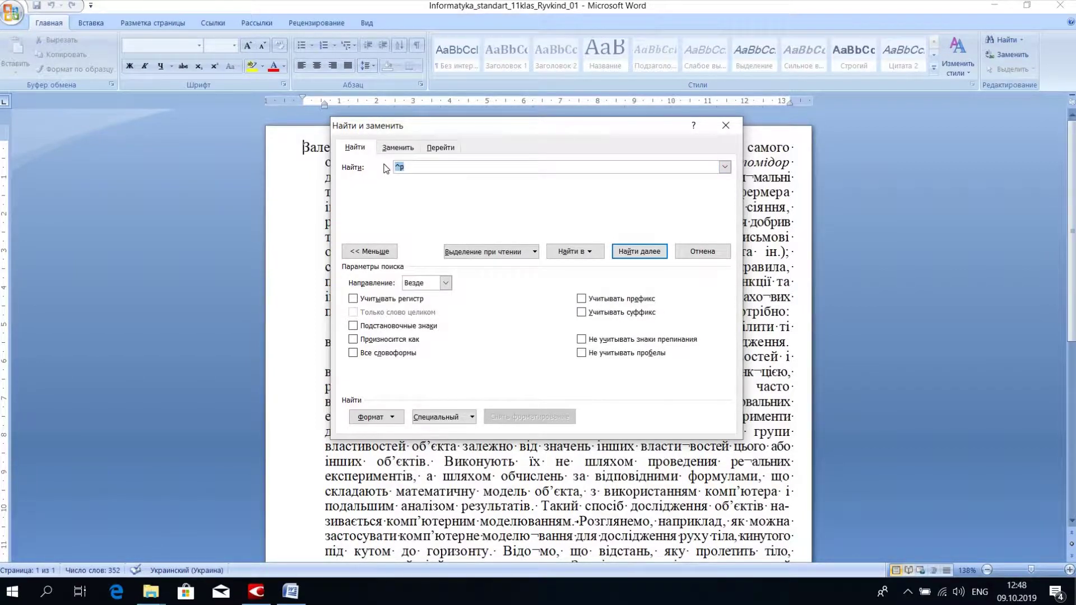
pyautogui.press('BackSpace')
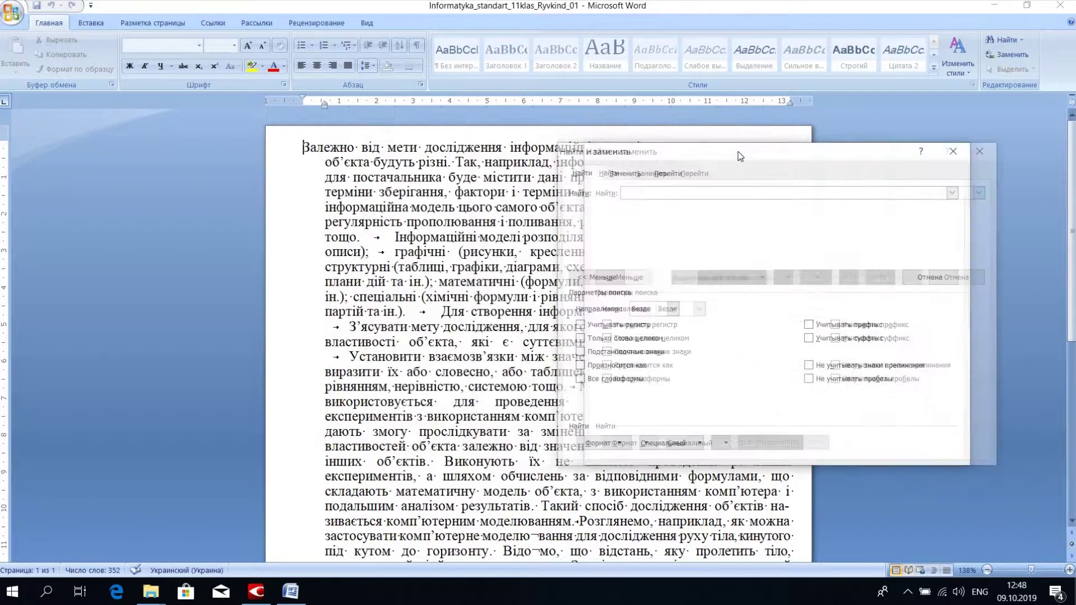
pyautogui.moveTo(487, 126); pyautogui.dragTo(678, 144)
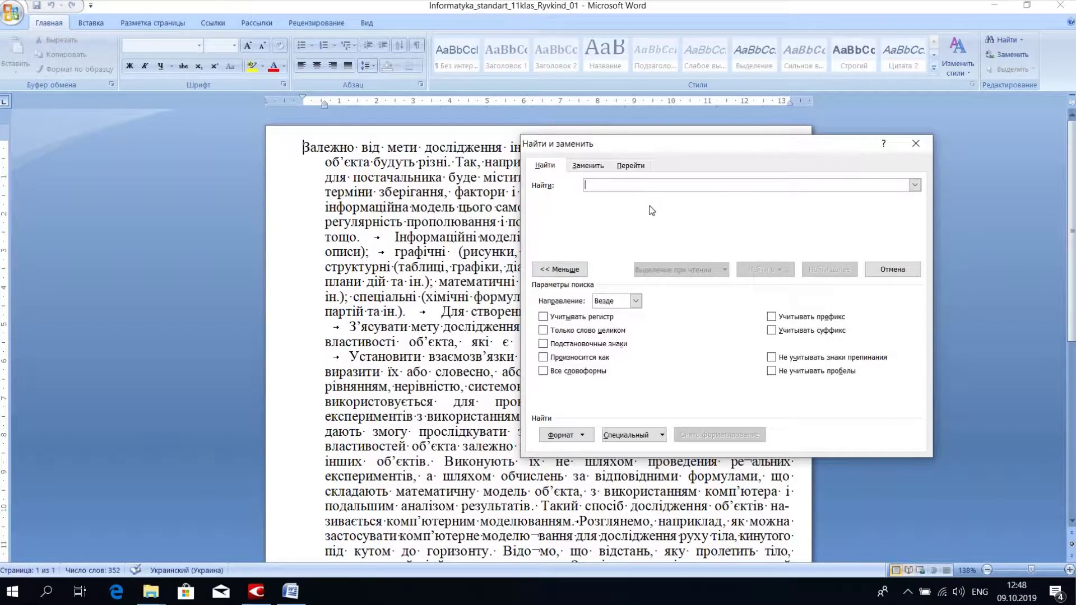
pyautogui.click(560, 269)
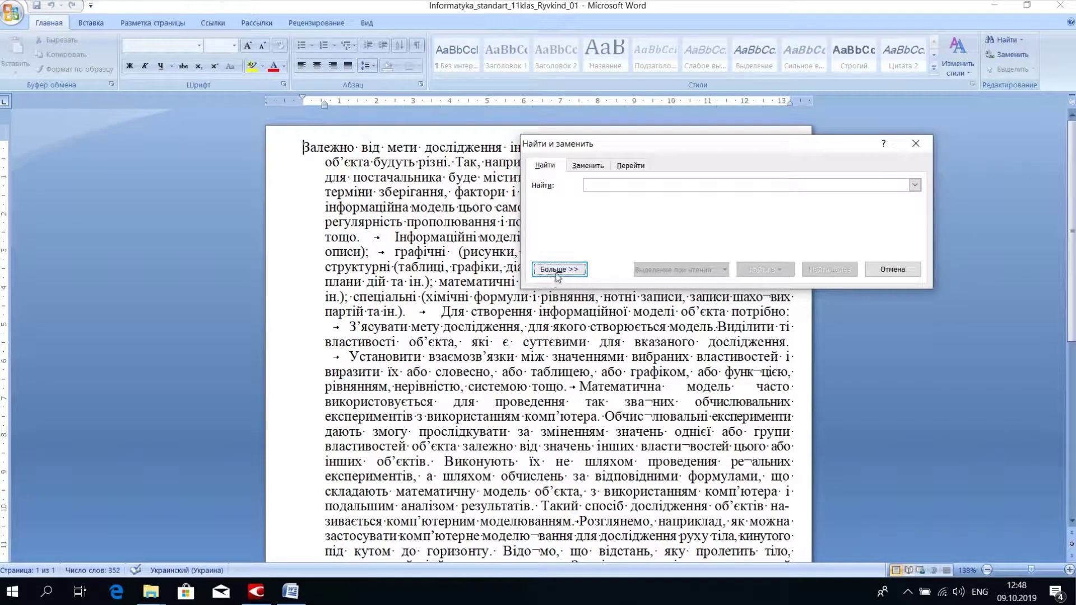
pyautogui.click(558, 271)
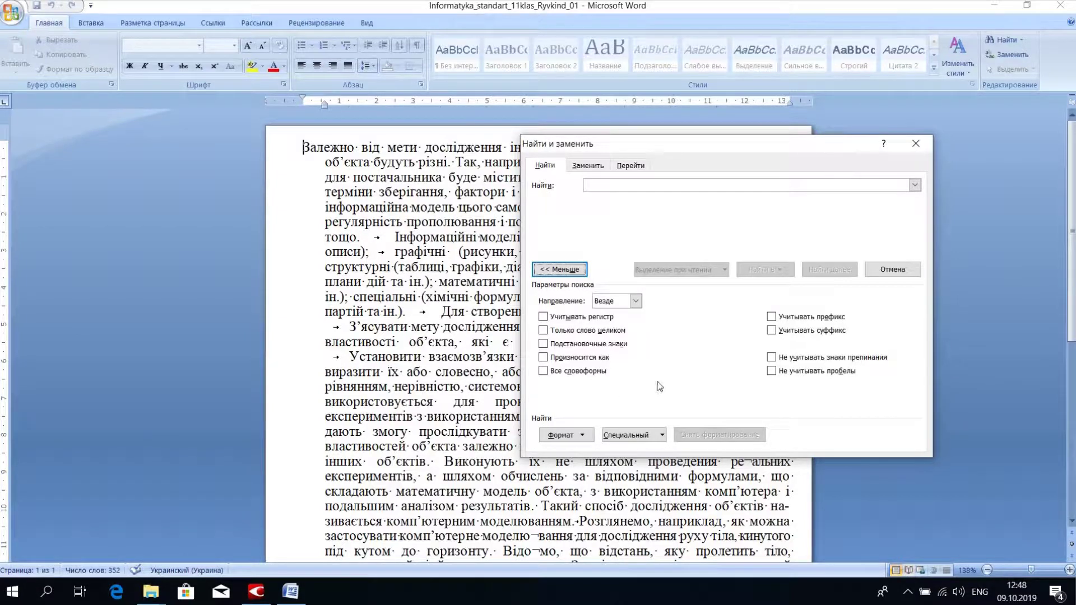
# Step: Set Find to the tab character (^t) and Replace with to the paragraph mark (^p)
pyautogui.click(663, 439)
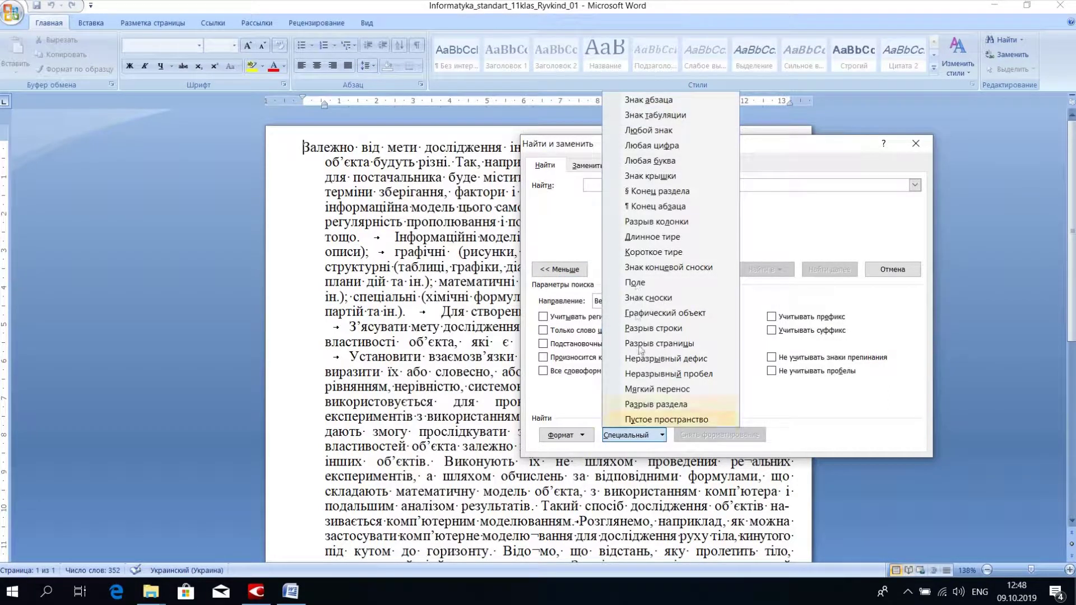
pyautogui.click(660, 115)
pyautogui.click(597, 168)
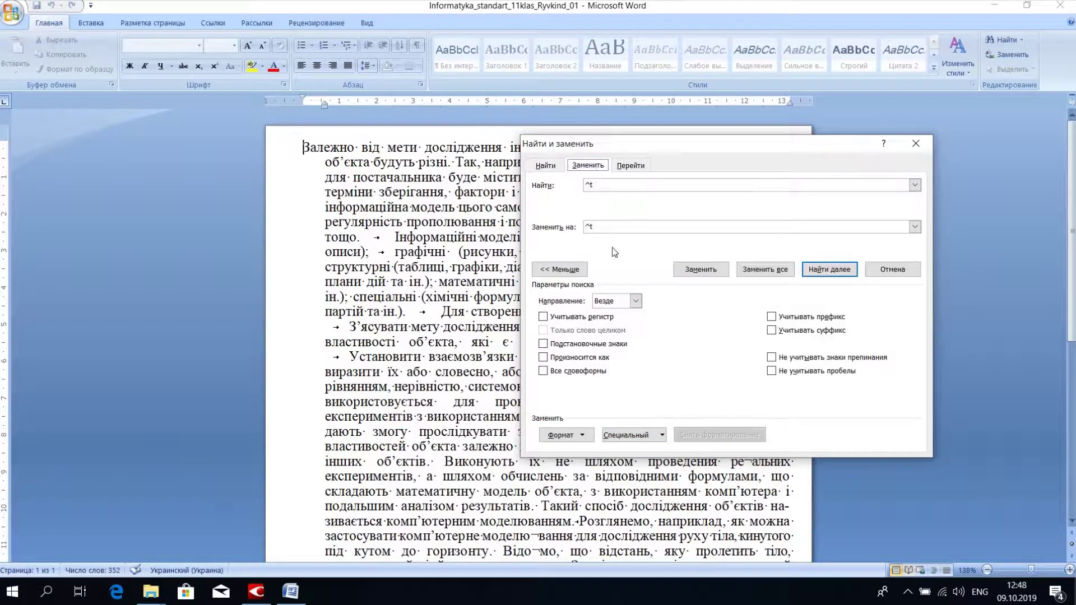
pyautogui.moveTo(596, 227); pyautogui.dragTo(569, 230)
pyautogui.press('Delete')
pyautogui.click(639, 435)
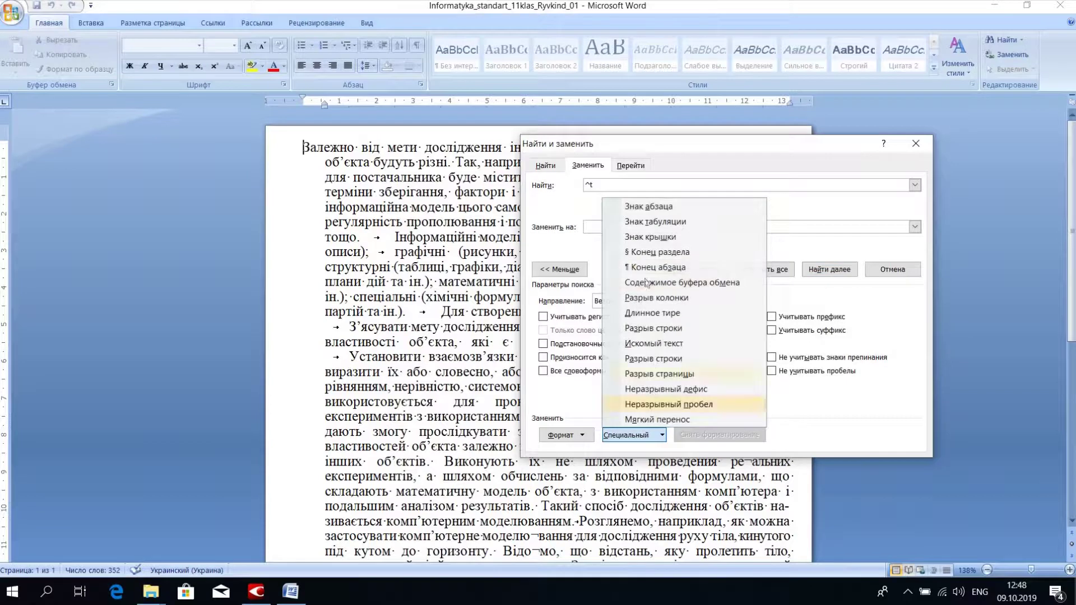
pyautogui.click(667, 209)
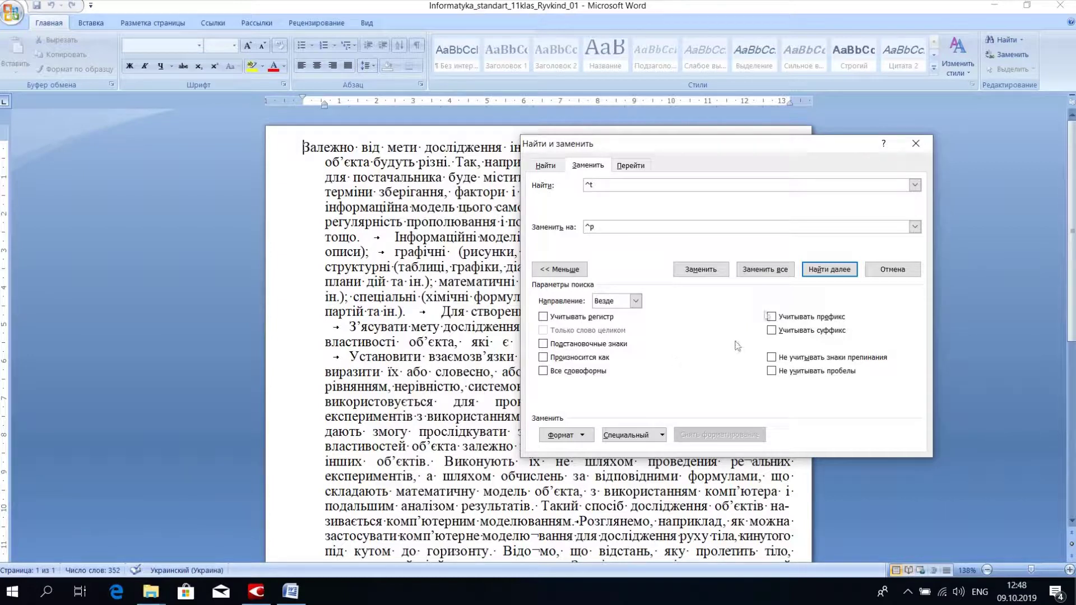
# Step: Replace all 12 tabs with paragraph marks and close the Find and Replace dialog
pyautogui.click(771, 271)
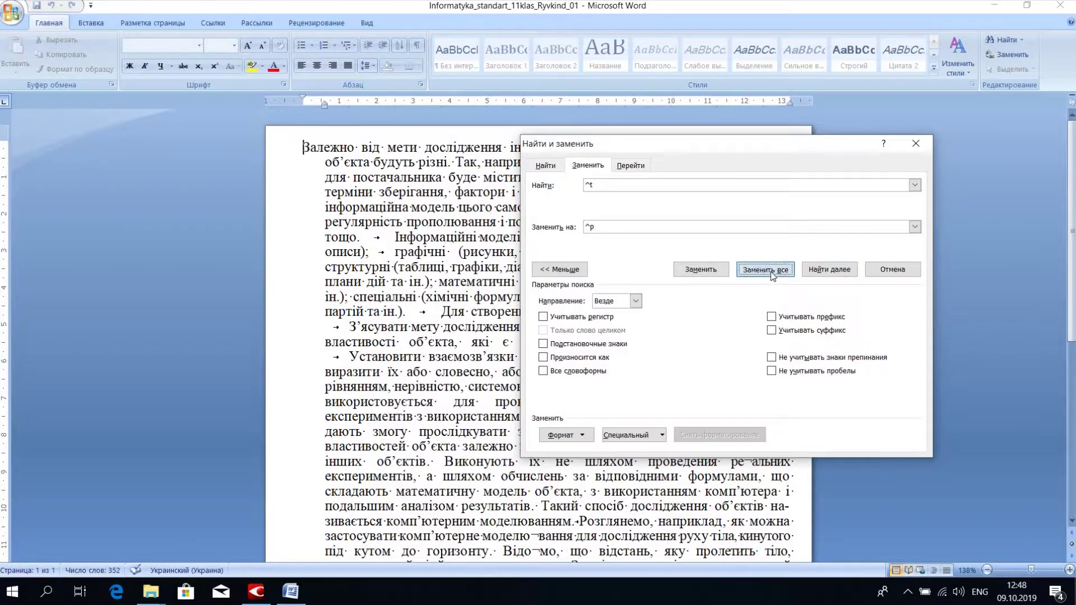
pyautogui.press('Return')
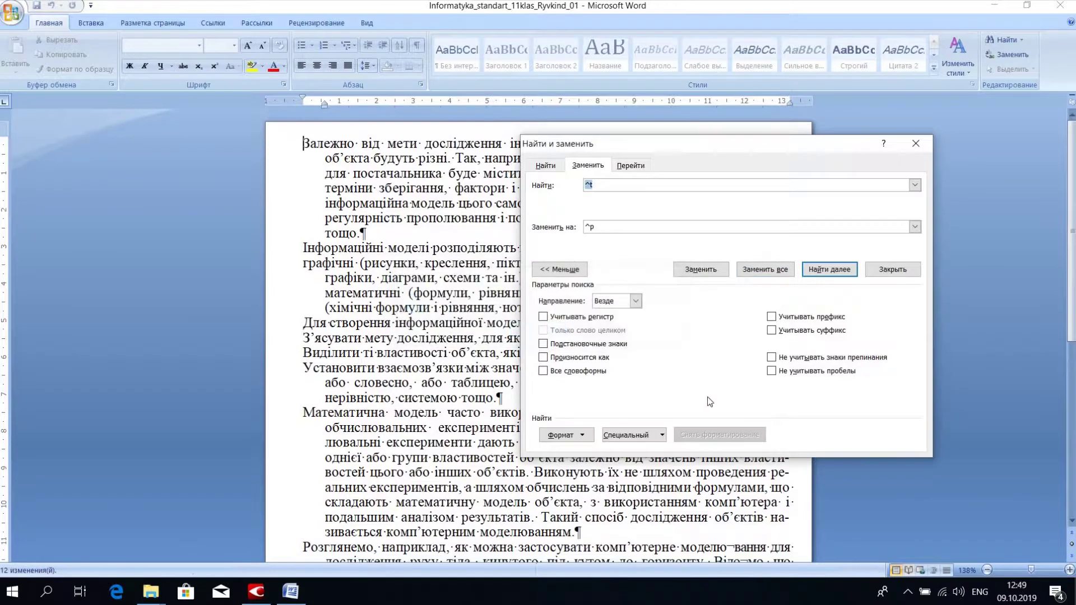
pyautogui.moveTo(616, 144)
pyautogui.mouseDown()
pyautogui.moveTo(884, 151)
pyautogui.moveTo(566, 153)
pyautogui.mouseUp()
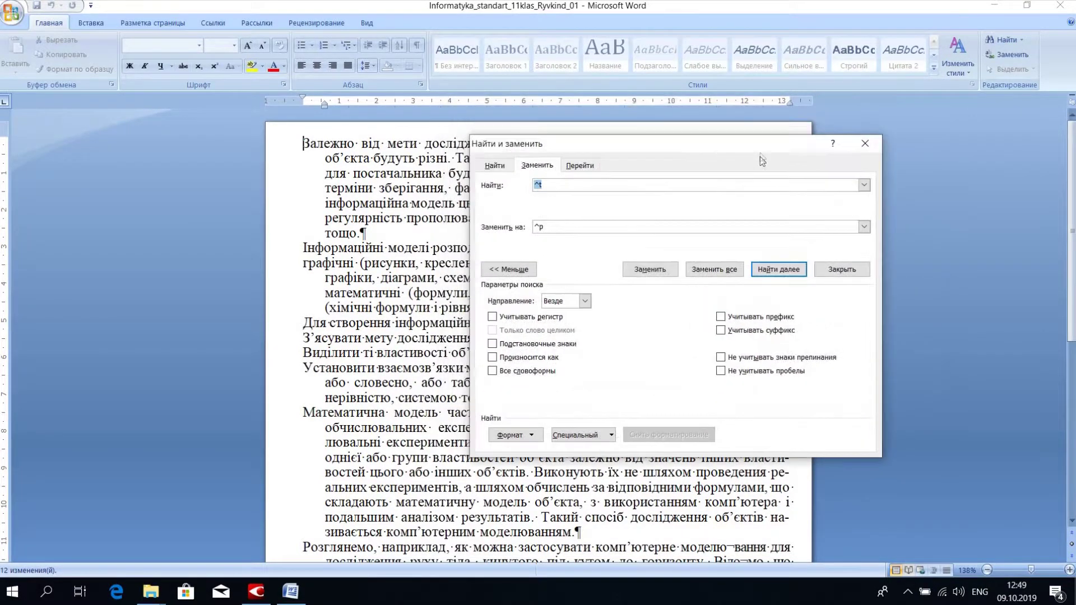
pyautogui.click(865, 153)
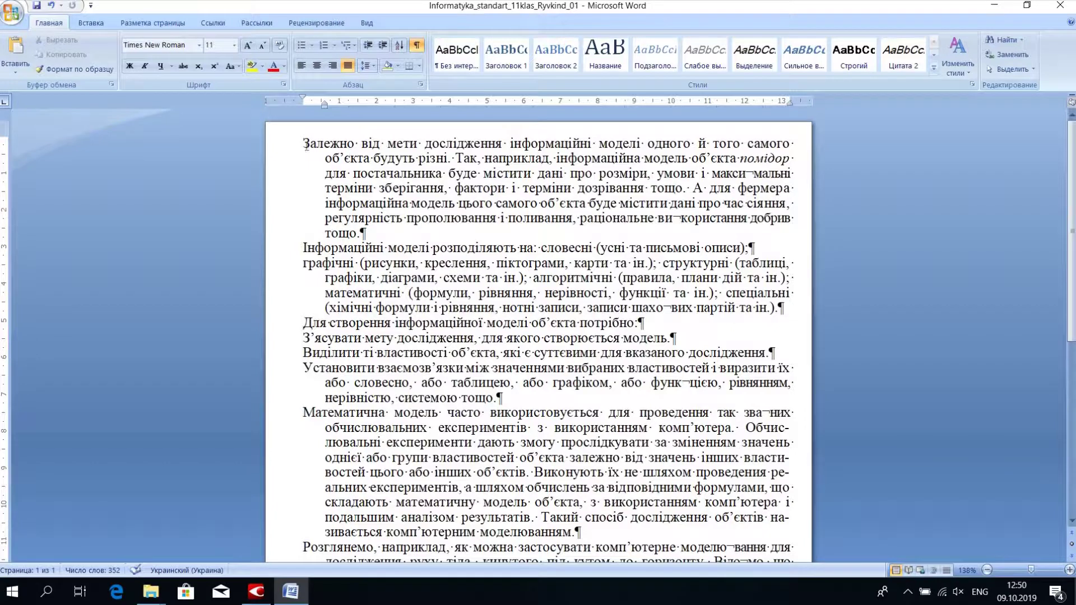
# Step: Select the entire document text with Ctrl+A after a trial partial selection
pyautogui.moveTo(326, 150); pyautogui.dragTo(676, 463)
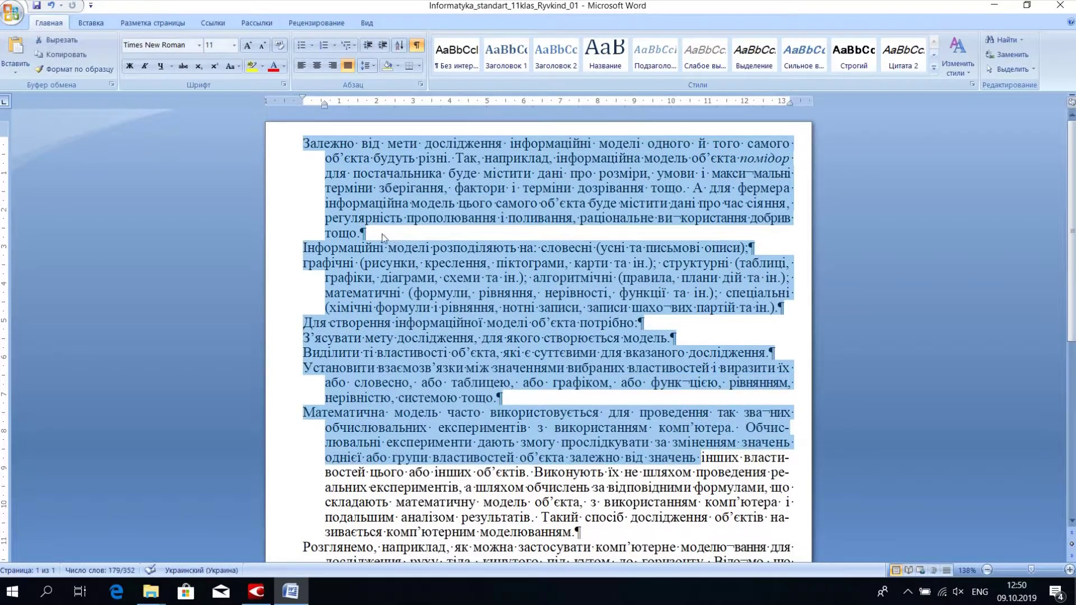
pyautogui.click(387, 235)
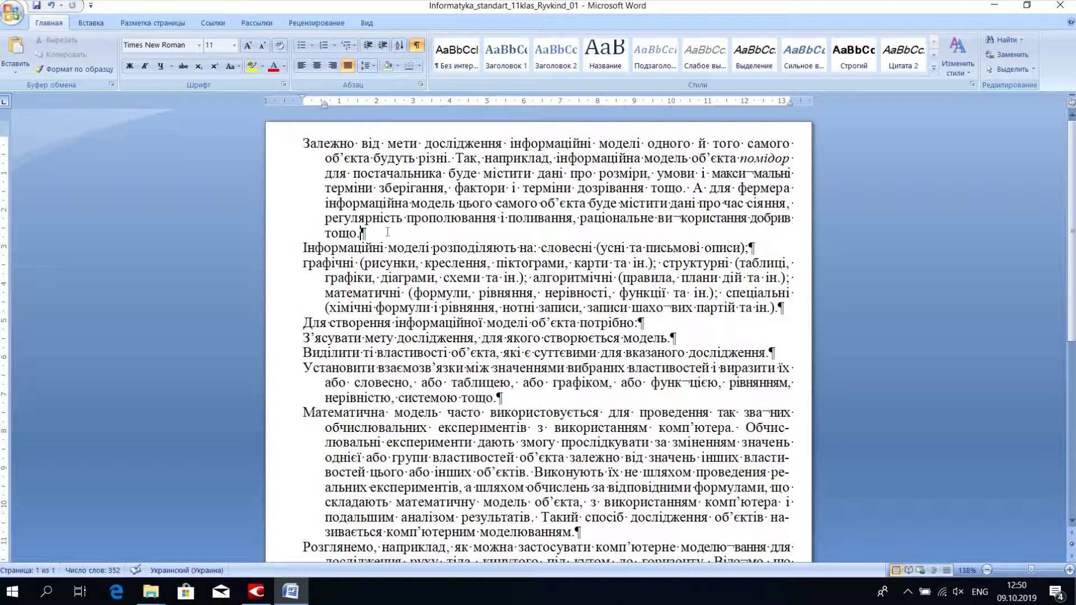
pyautogui.hotkey('ctrl', 'a')
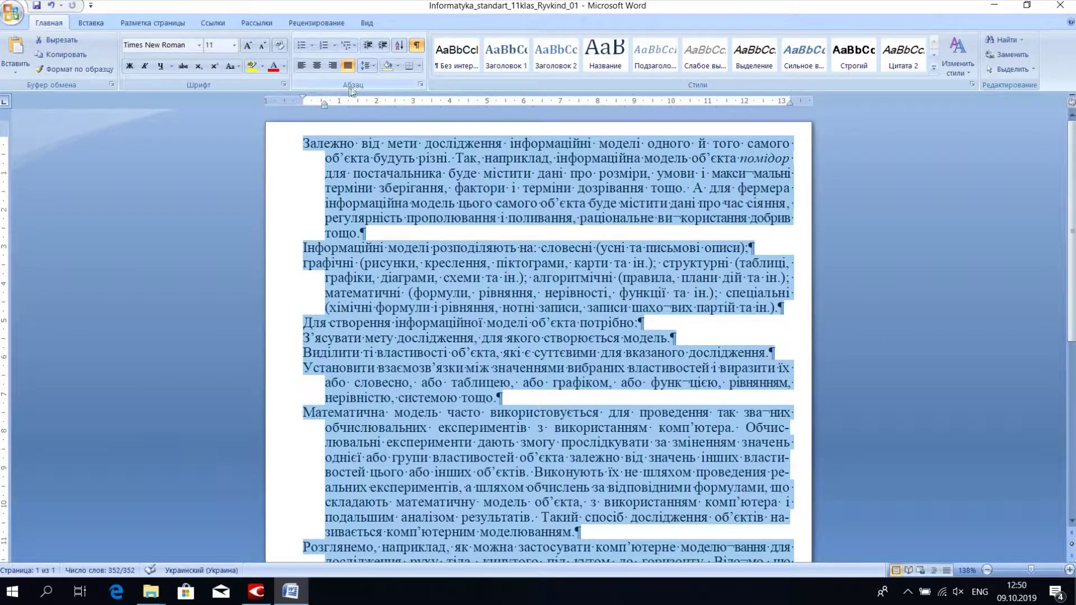
# Step: Set the left indent, right indent and spacing before to 0 in the Paragraph dialog
pyautogui.click(422, 85)
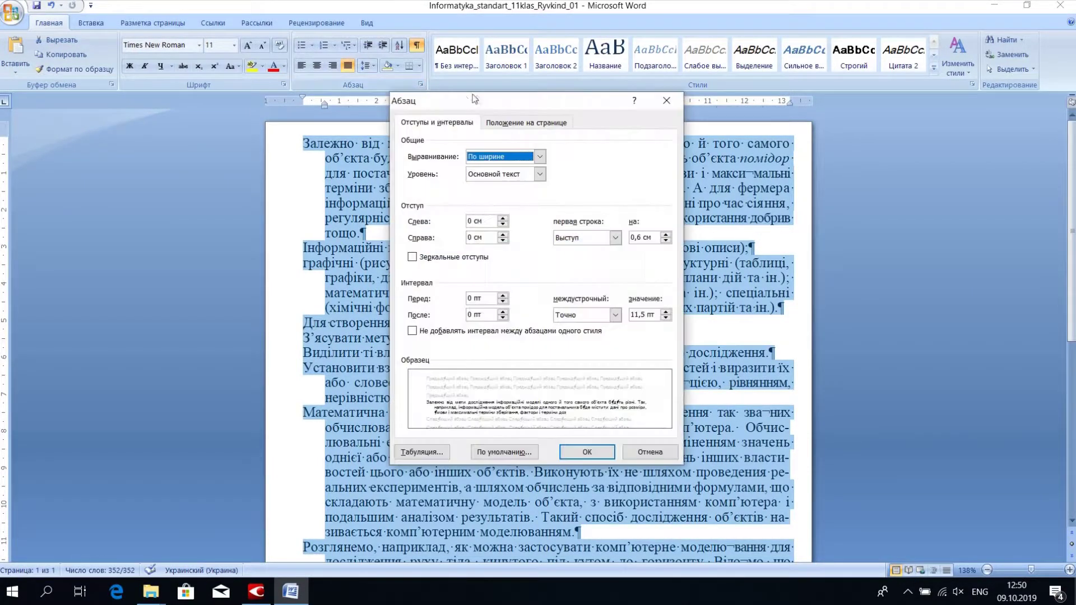
pyautogui.moveTo(474, 99); pyautogui.dragTo(568, 153)
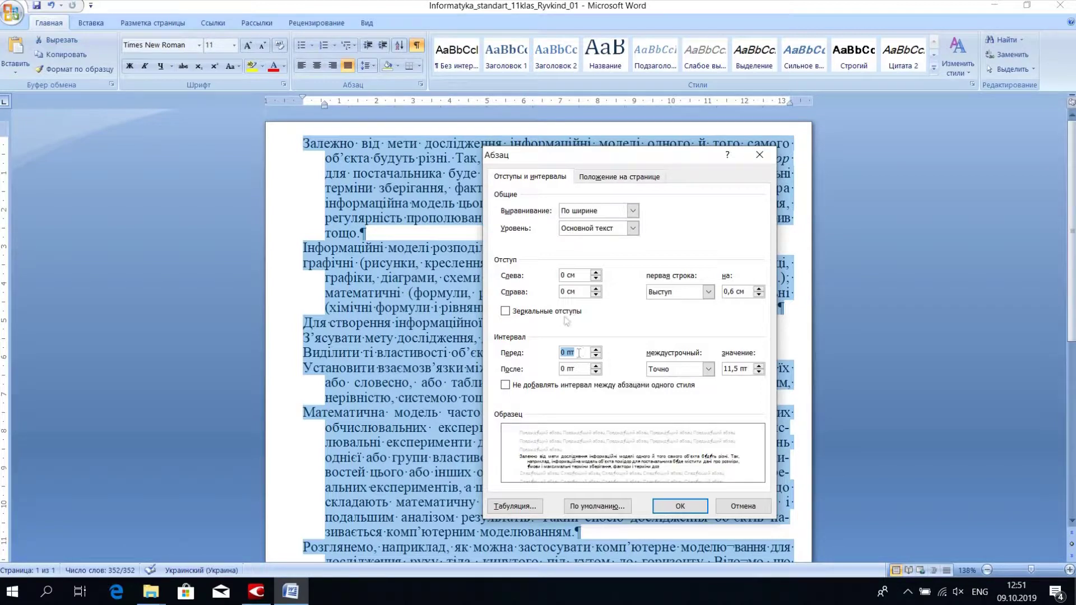
pyautogui.click(577, 275)
pyautogui.press('BackSpace')
pyautogui.press('BackSpace')
pyautogui.press('BackSpace')
pyautogui.press('Tab')
pyautogui.write('0')
pyautogui.doubleClick(580, 352)
pyautogui.write('0')
pyautogui.press('Tab')
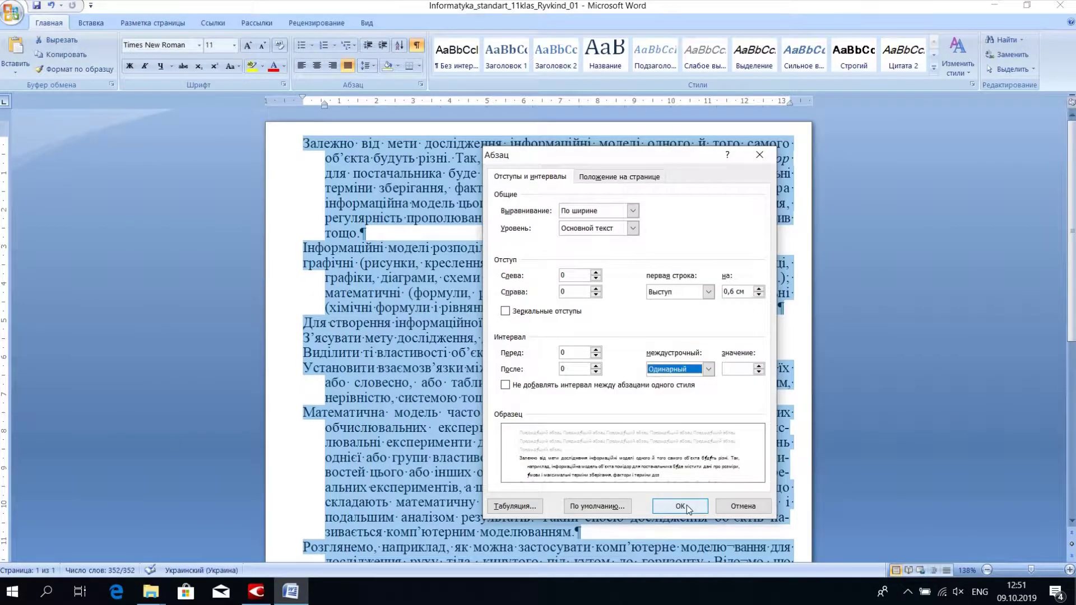
pyautogui.click(686, 507)
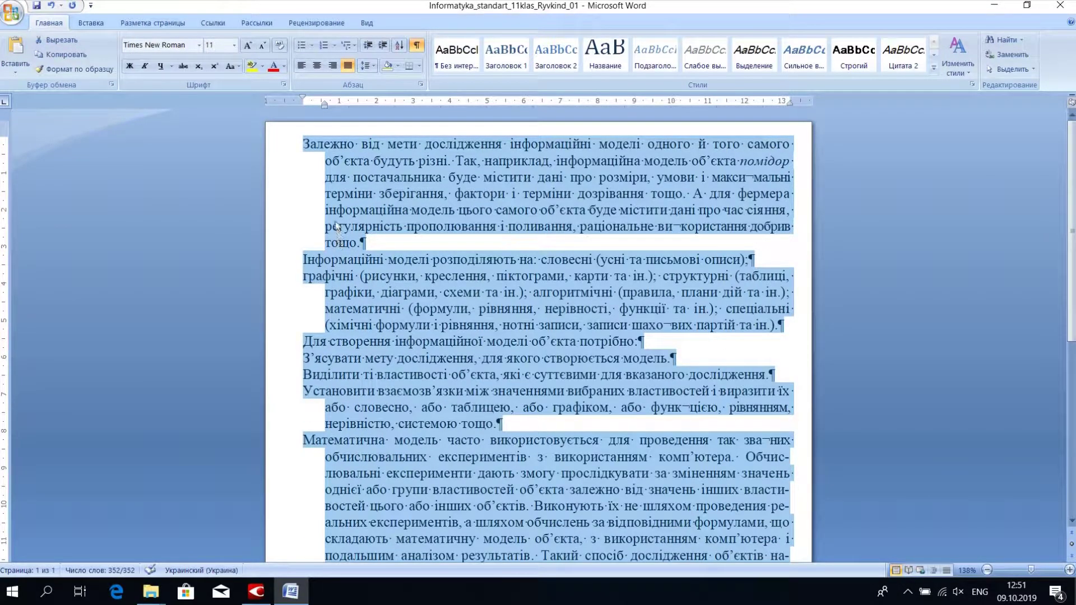
# Step: Give the selected paragraphs a regular 0,6 cm first-line indent
pyautogui.rightClick(381, 185)
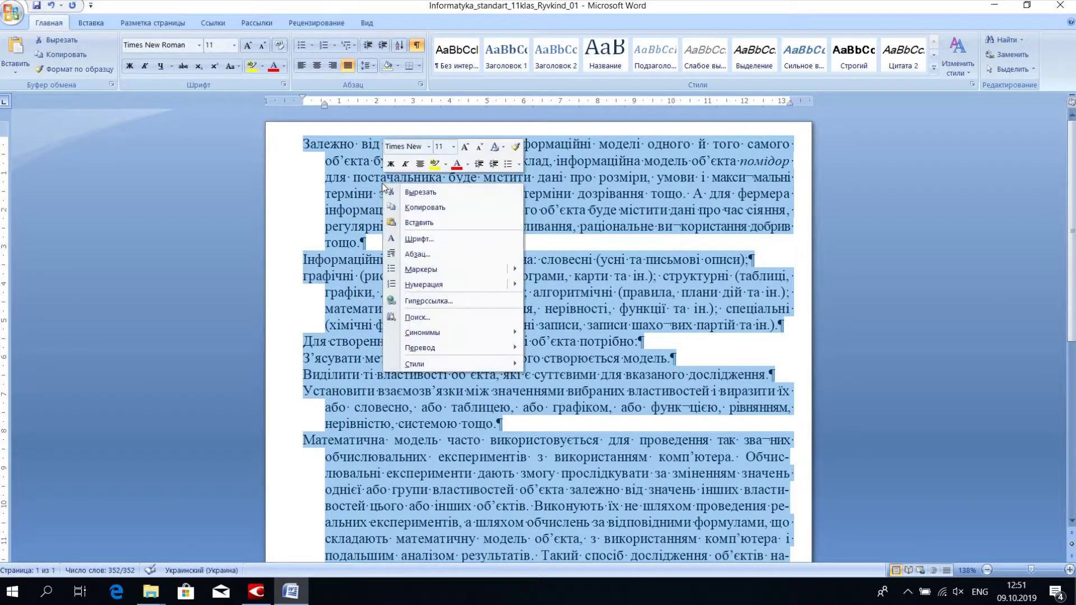
pyautogui.click(422, 85)
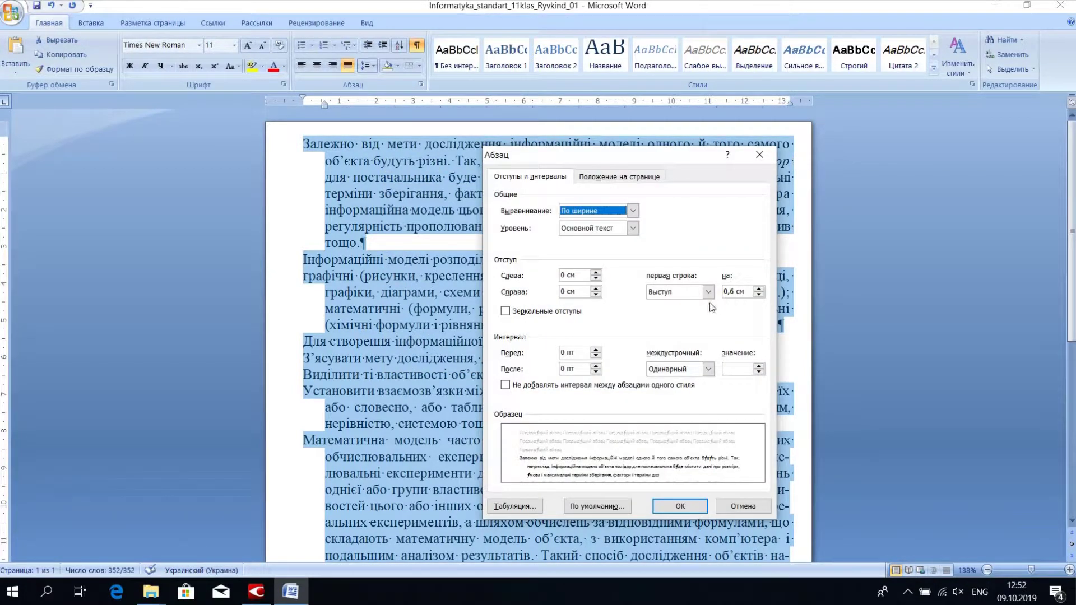
pyautogui.click(708, 292)
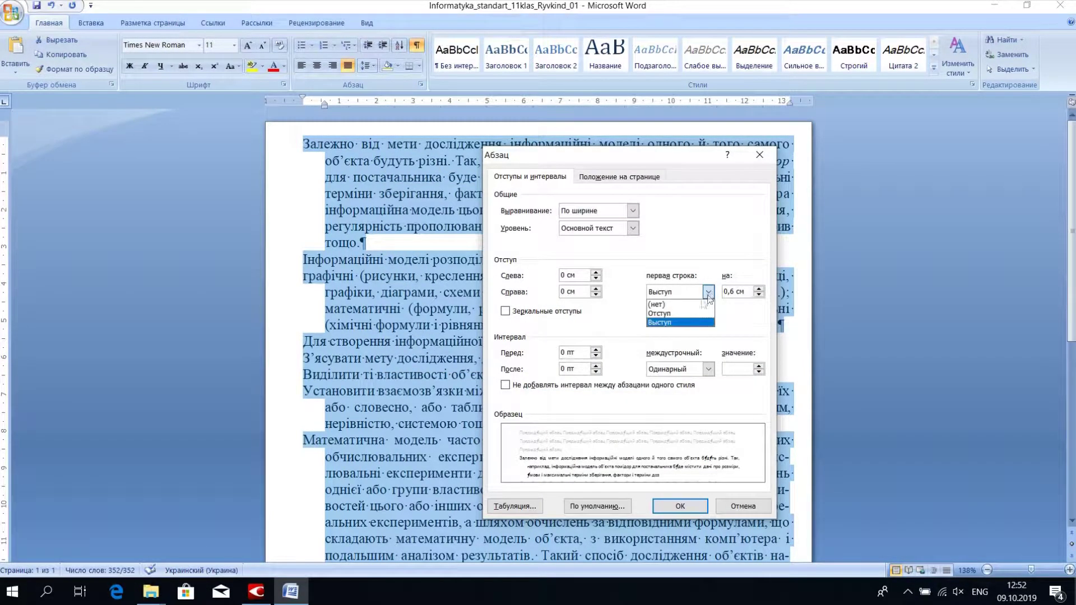
pyautogui.click(685, 315)
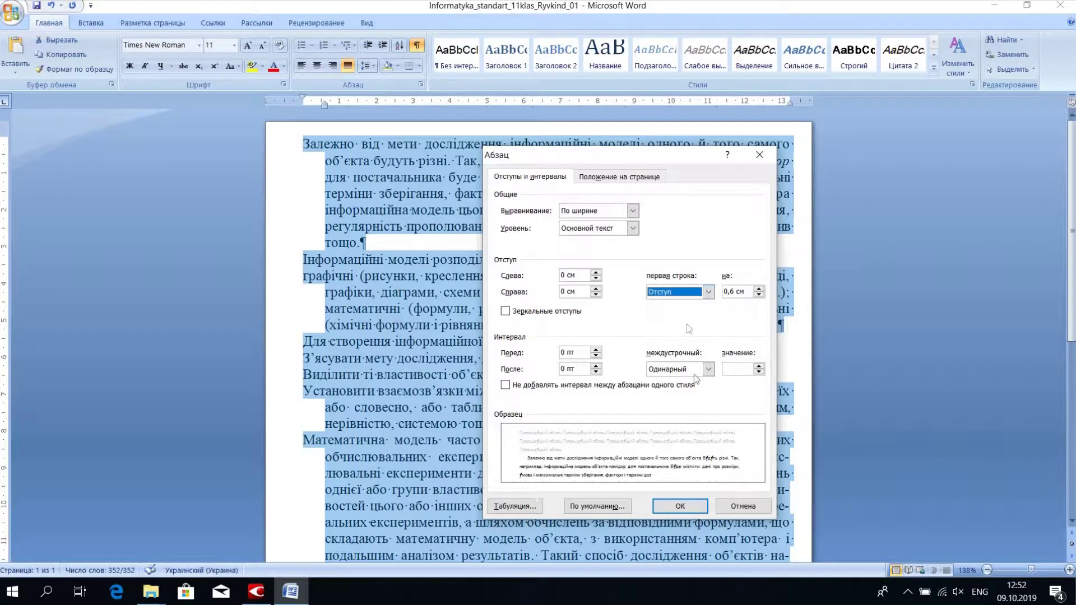
pyautogui.click(677, 506)
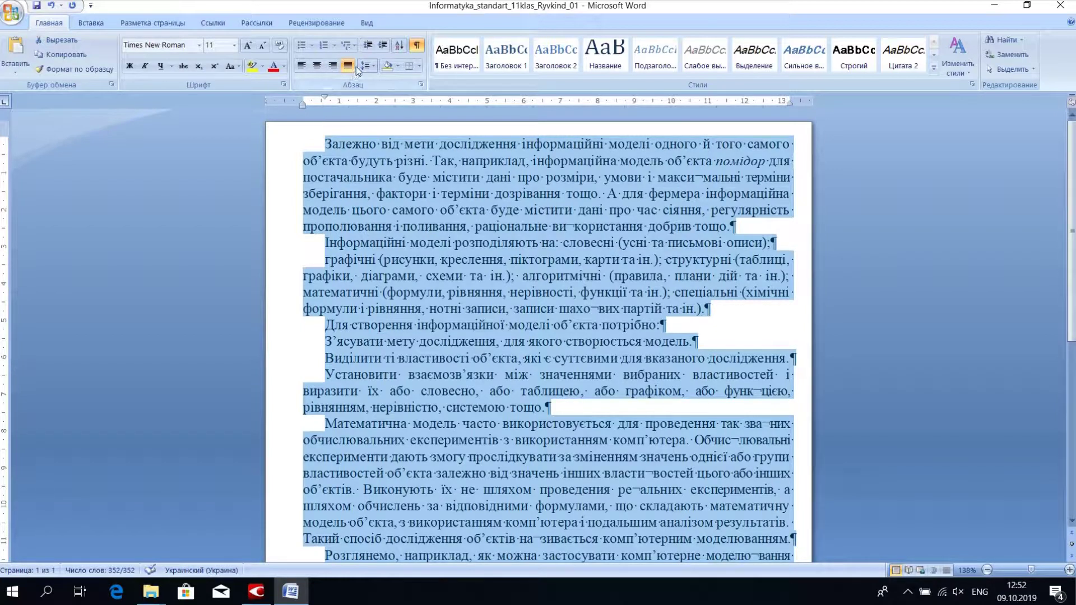
# Step: Keep the paragraphs justified and change the whole text's font to Arial
pyautogui.hotkey('ctrl', 'l')
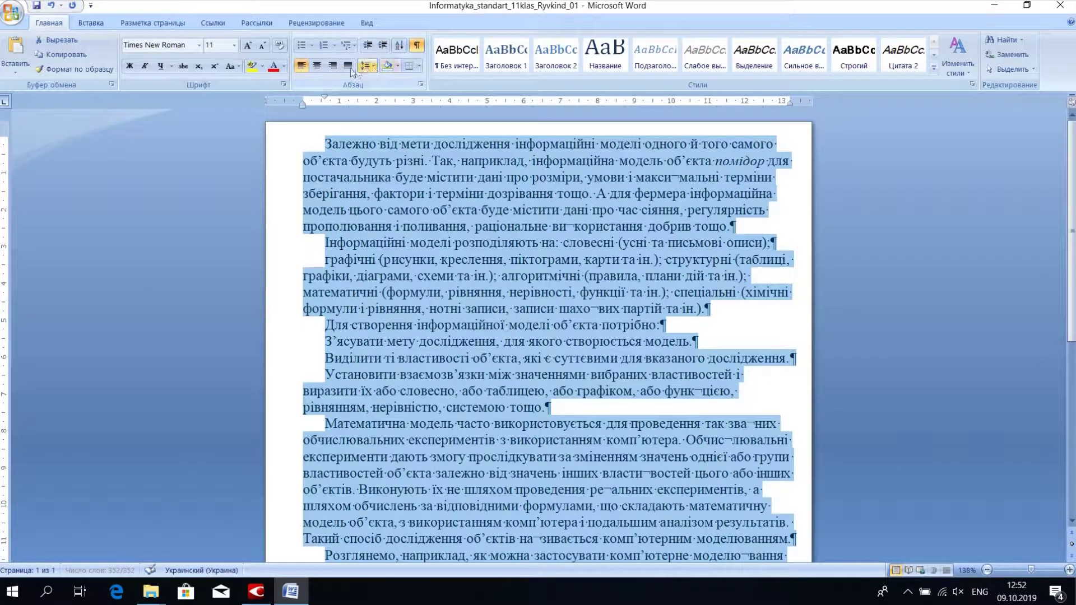
pyautogui.hotkey('ctrl', 'j')
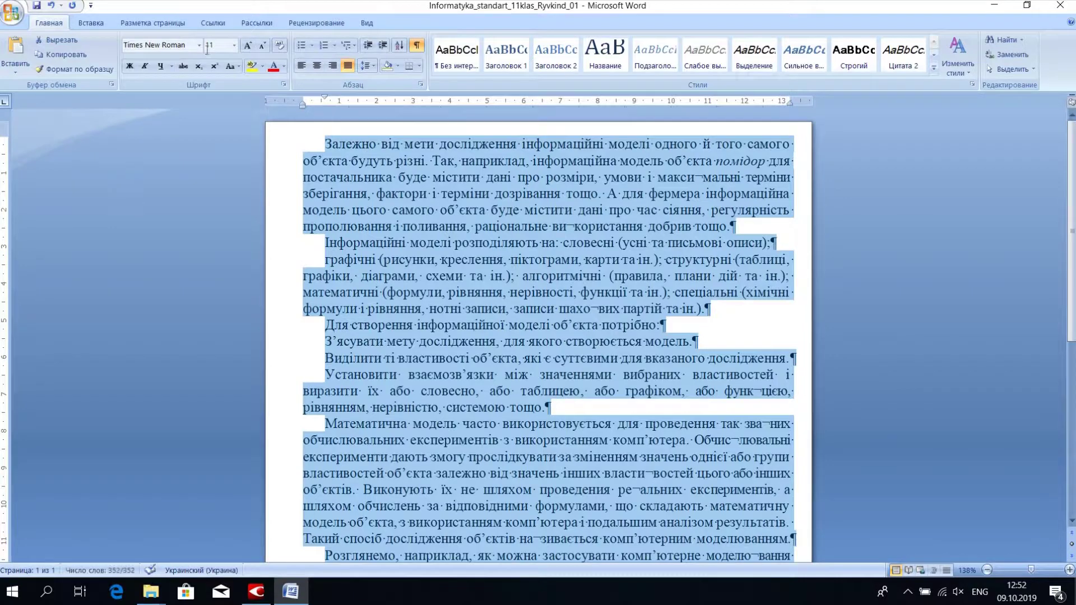
pyautogui.click(199, 47)
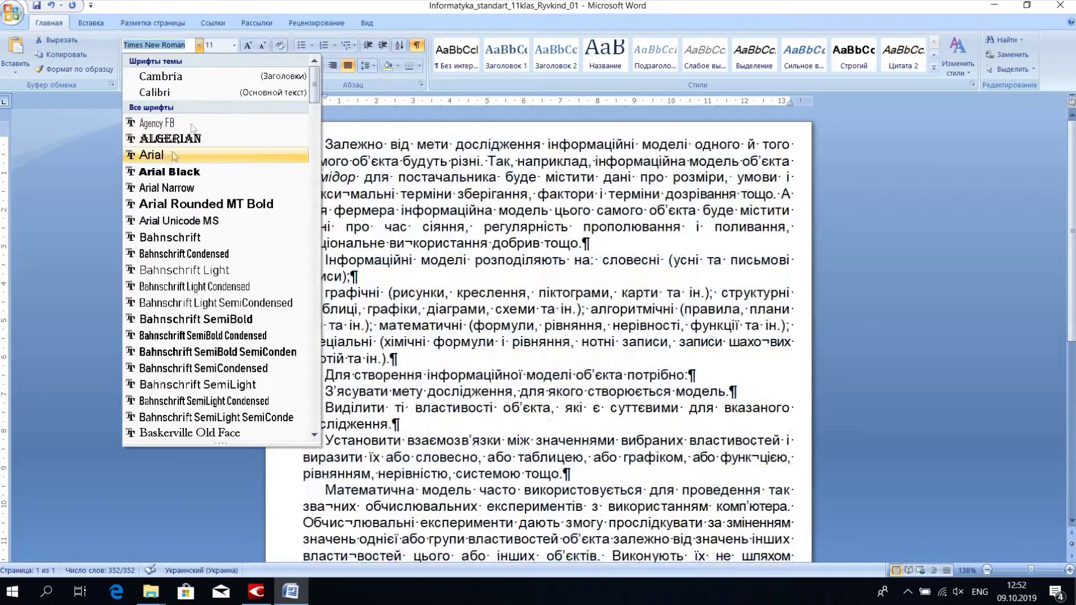
pyautogui.click(163, 155)
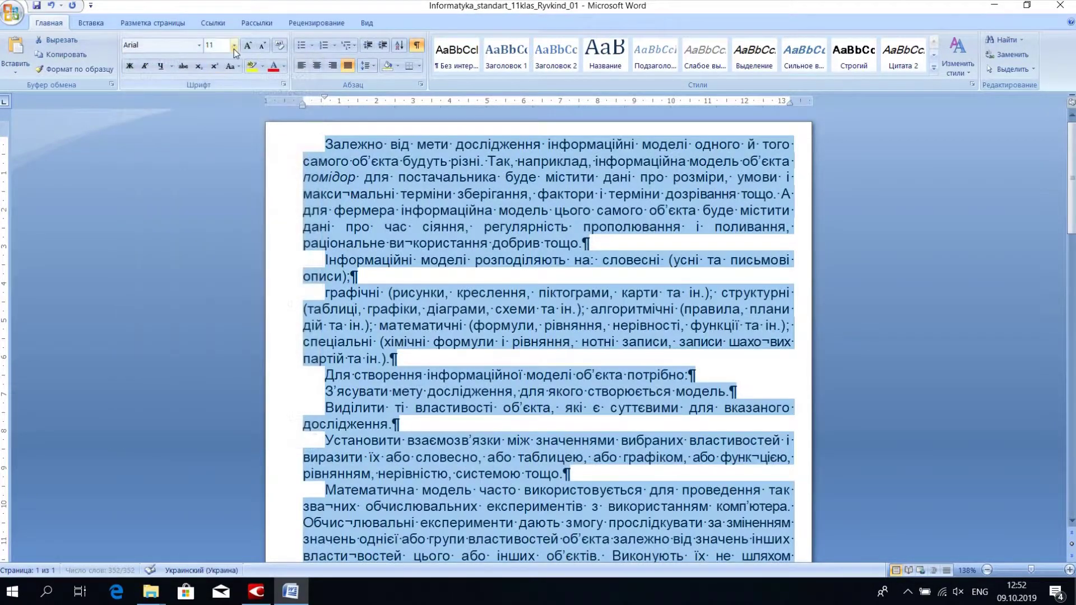
pyautogui.click(233, 46)
# Step: Set the font size to 14 and try the hidden and superscript effects
pyautogui.click(211, 120)
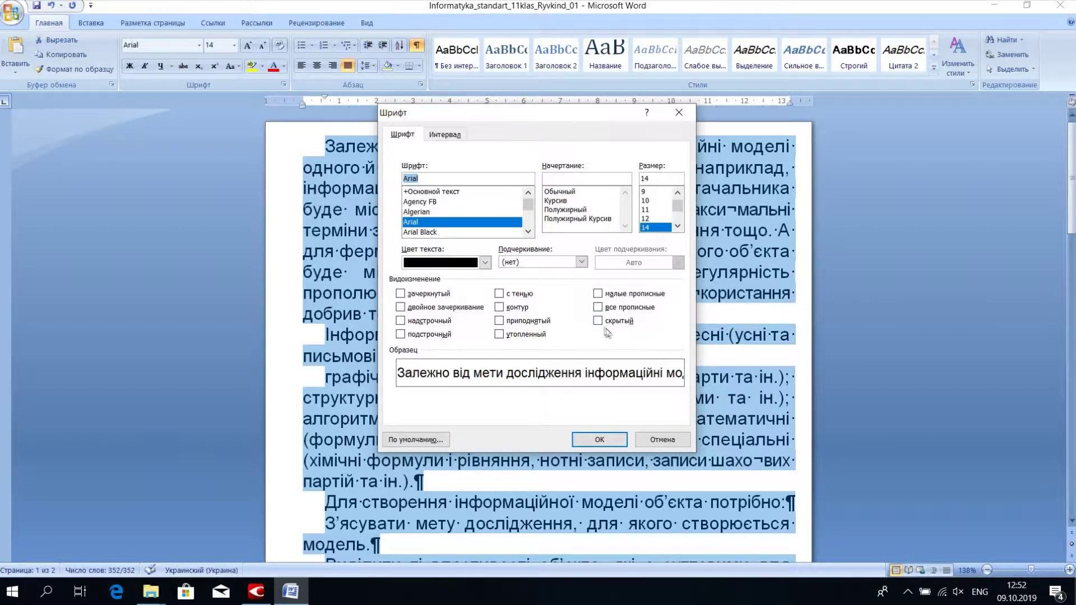
pyautogui.click(598, 321)
pyautogui.click(401, 321)
pyautogui.click(401, 321)
# Step: Preview small caps and all caps, turn them off, and confirm the font settings
pyautogui.click(602, 297)
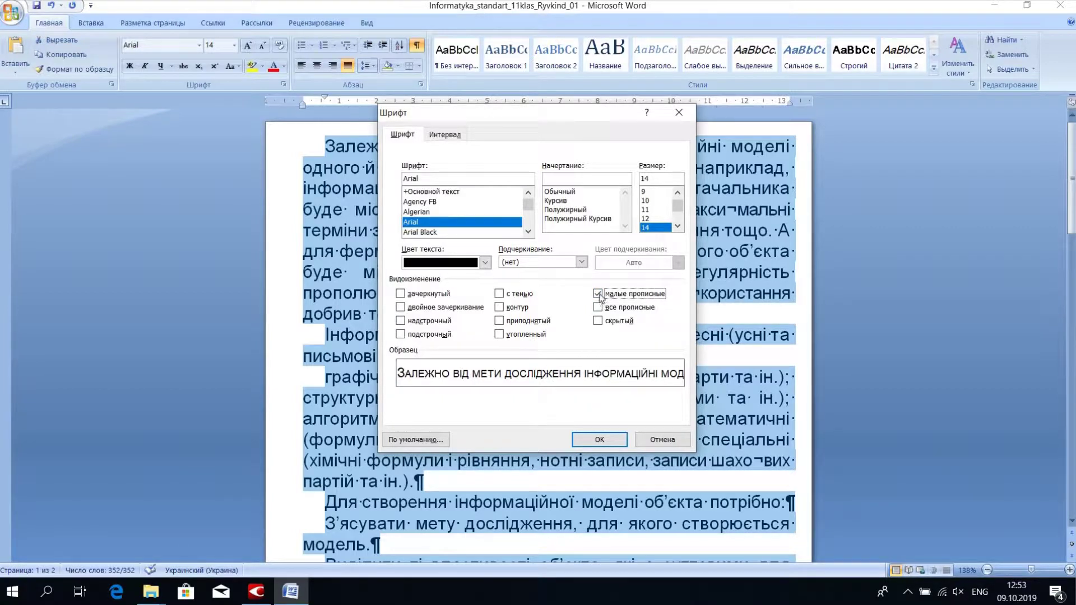
pyautogui.click(599, 308)
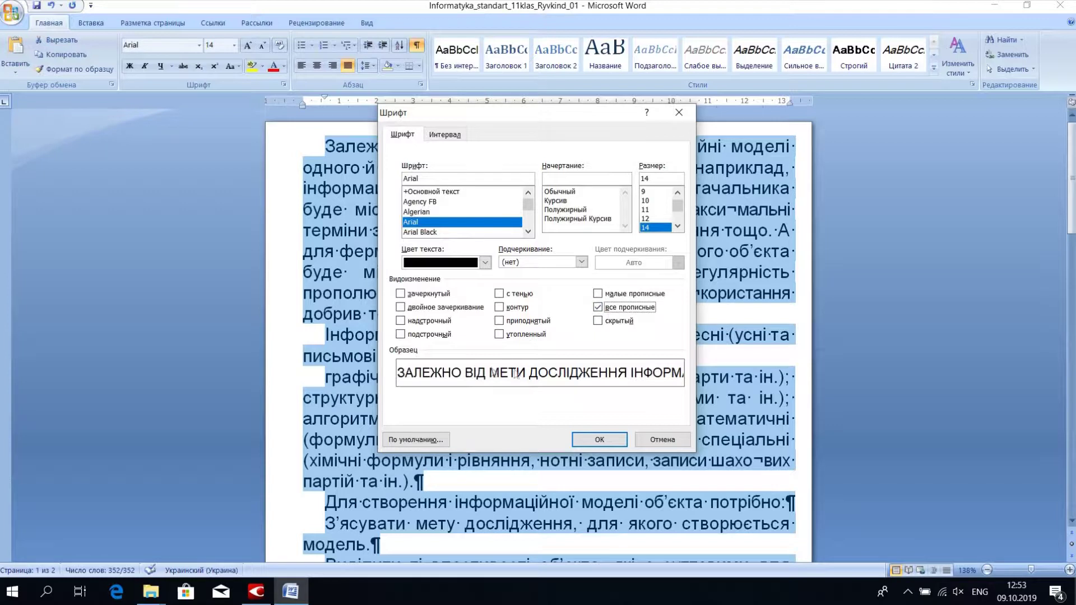
pyautogui.click(599, 308)
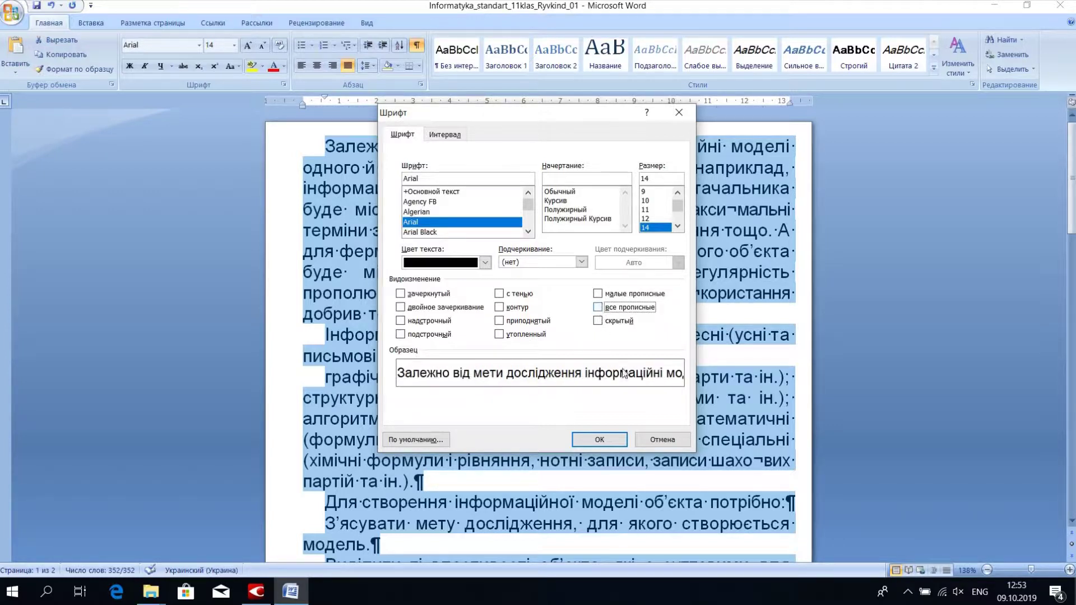
pyautogui.click(598, 440)
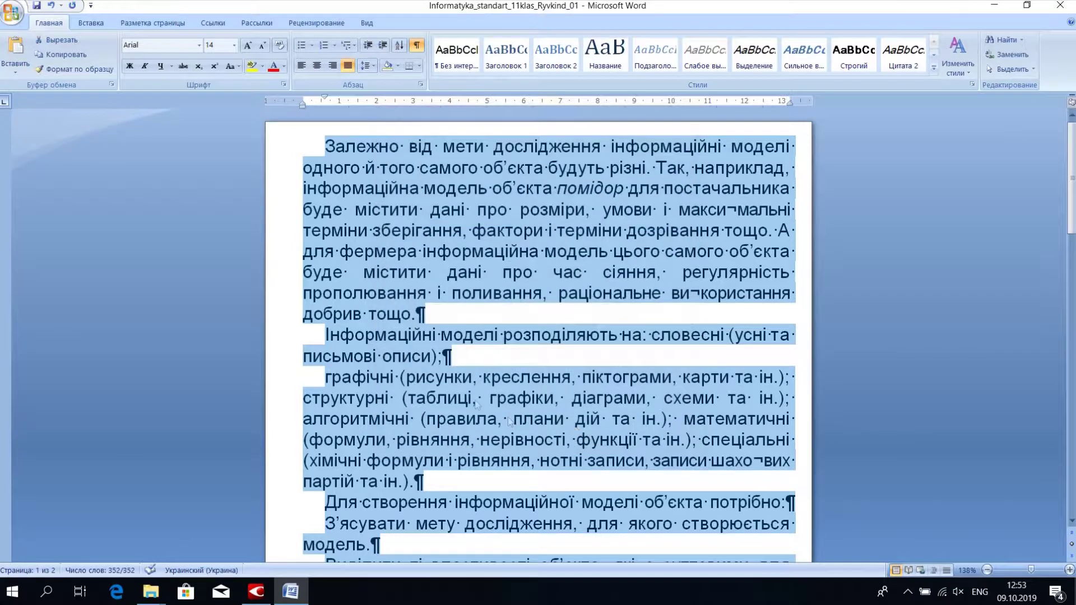
pyautogui.click(469, 360)
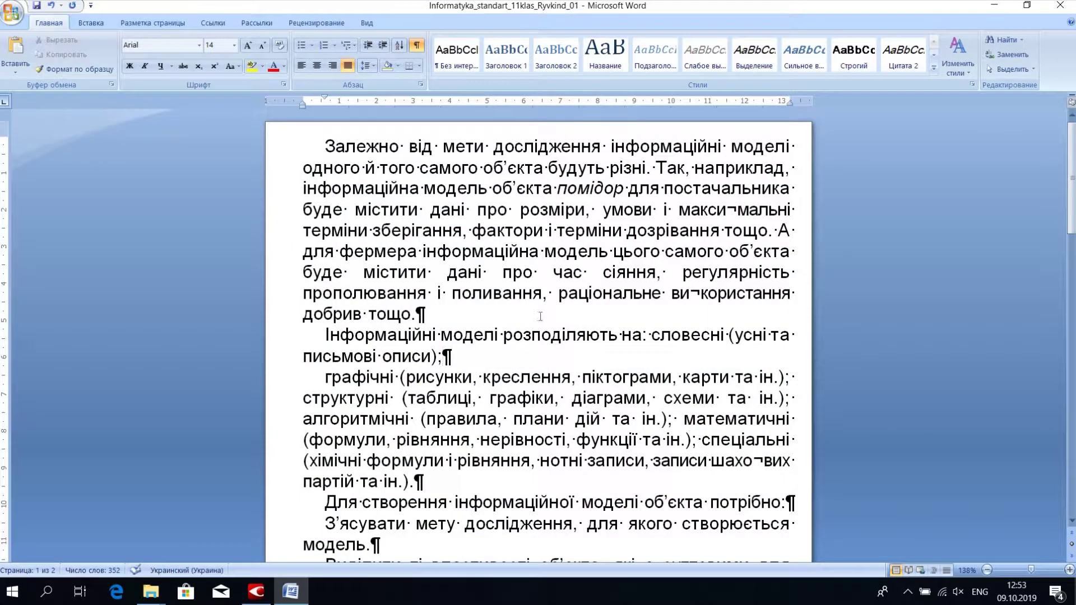
# Step: Open the Paragraph dialog for the first paragraph to review its alignment and indents
pyautogui.click(481, 313)
pyautogui.moveTo(1070, 173); pyautogui.dragTo(1070, 219)
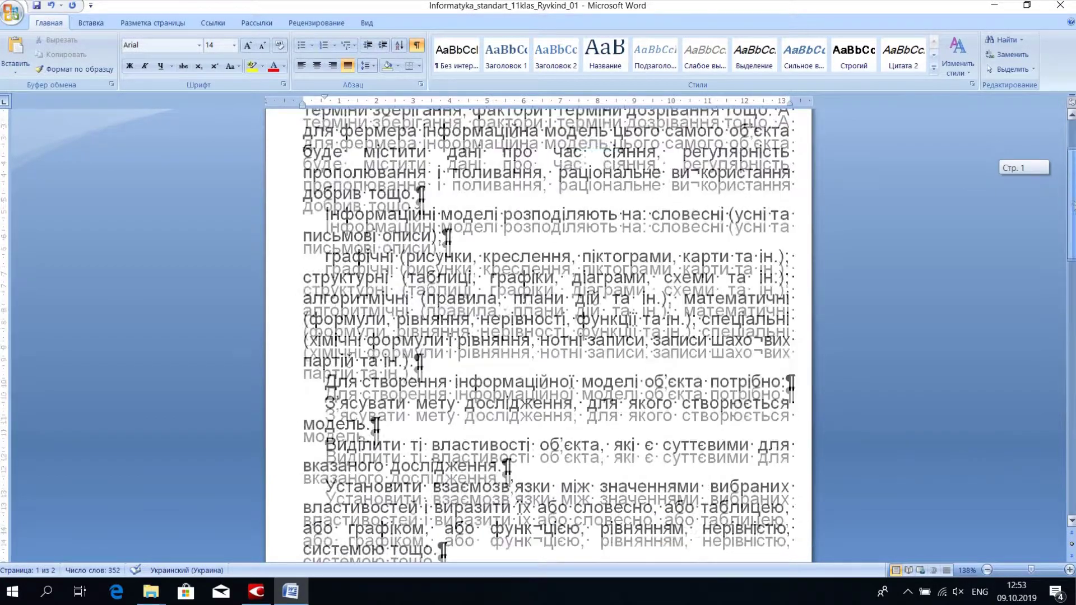
pyautogui.moveTo(1071, 168); pyautogui.dragTo(1070, 123)
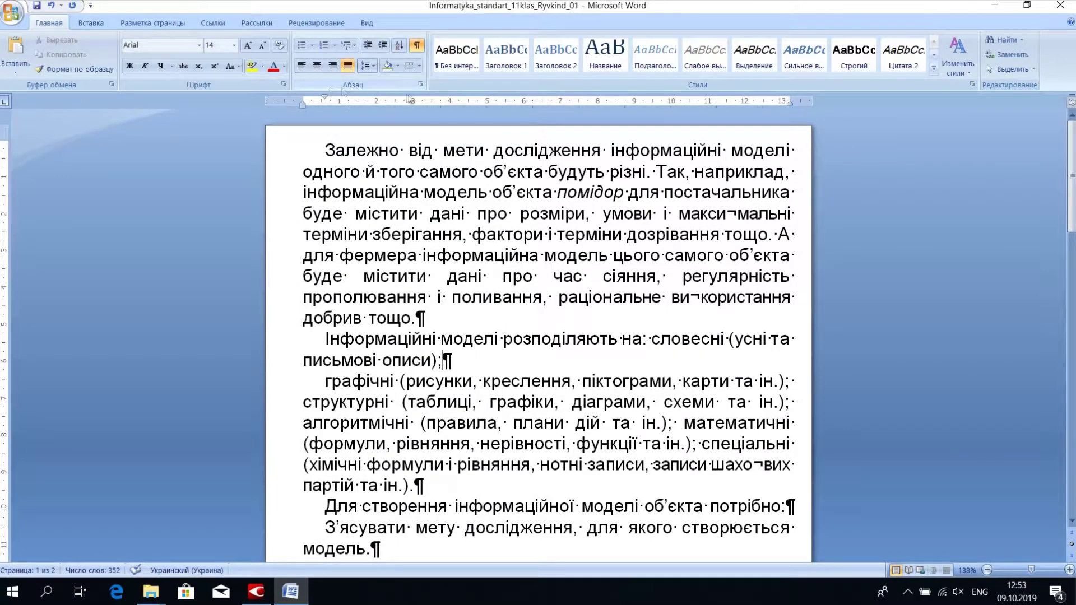
pyautogui.click(420, 84)
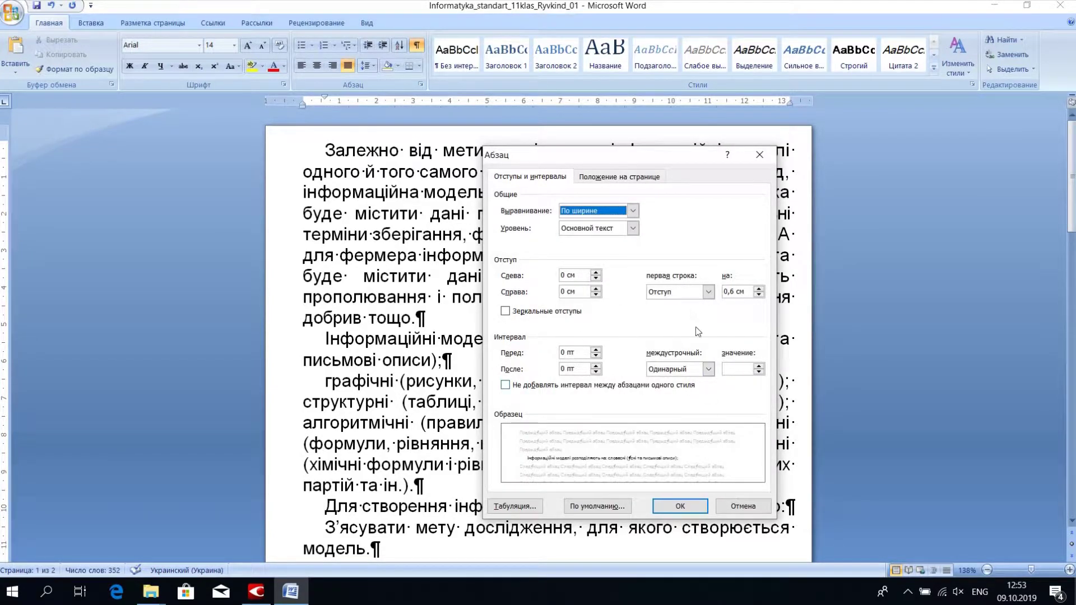
pyautogui.click(680, 506)
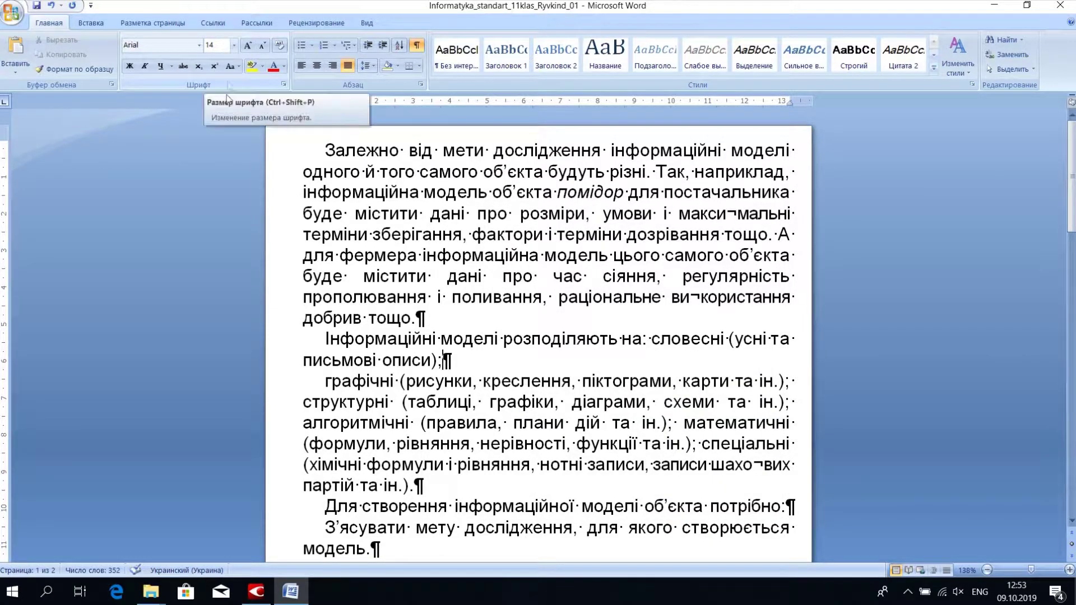
pyautogui.click(282, 85)
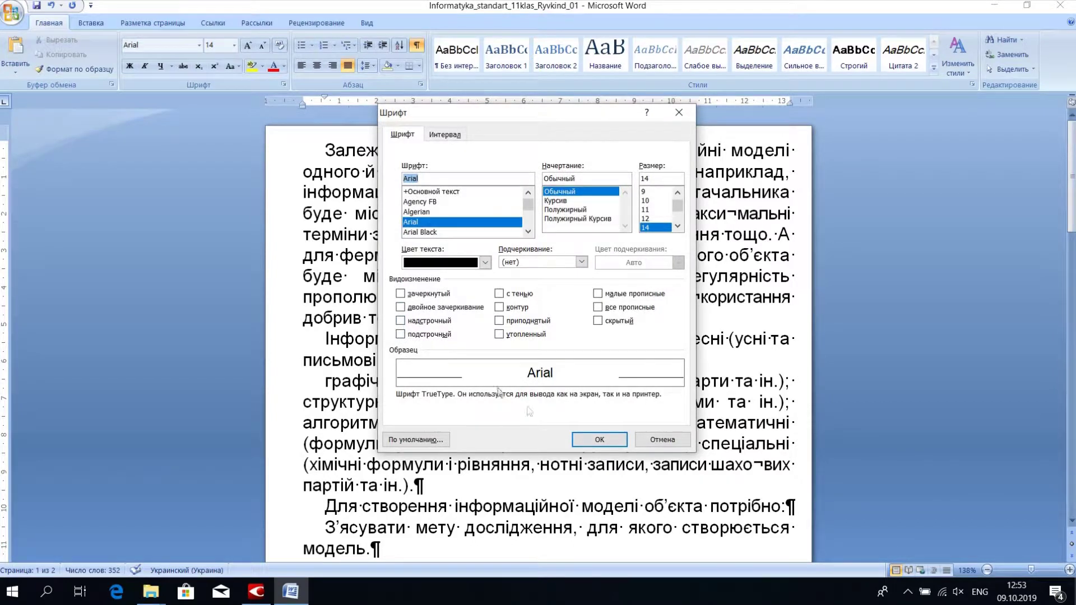
pyautogui.click(663, 440)
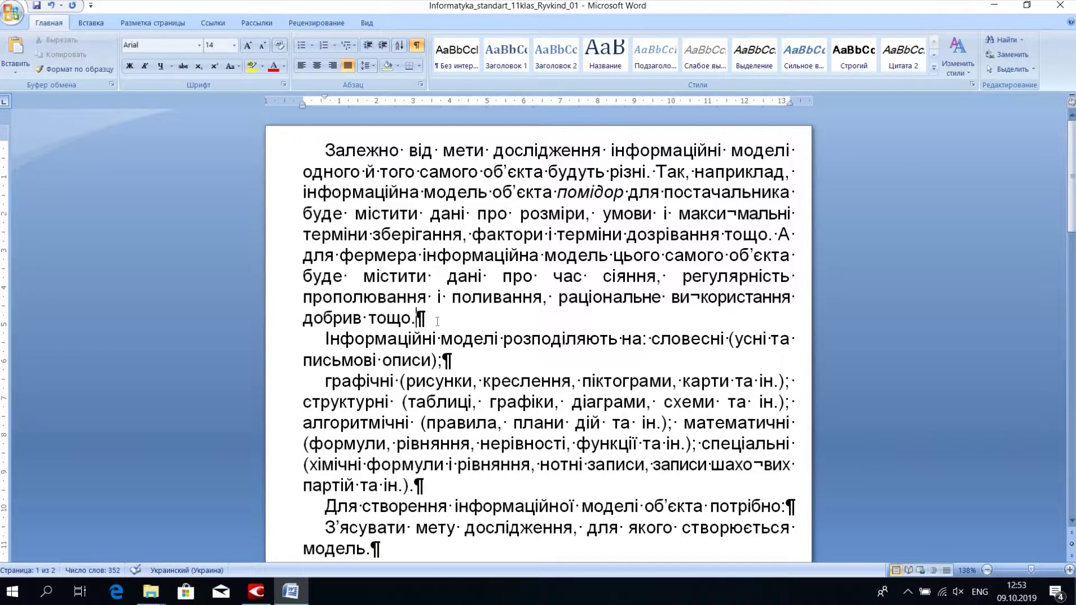
pyautogui.moveTo(421, 317); pyautogui.dragTo(325, 150)
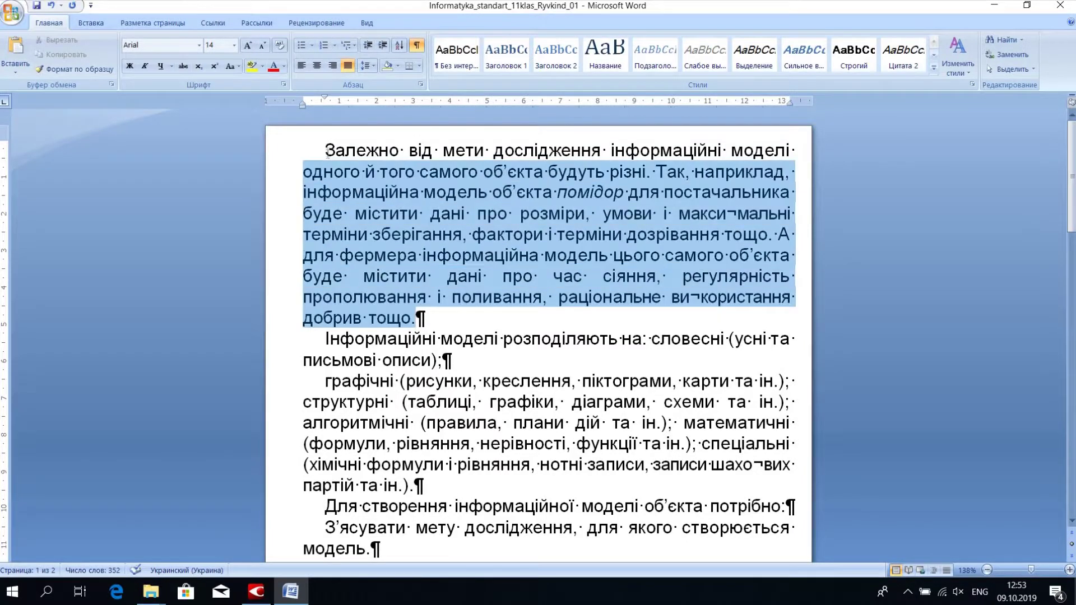
pyautogui.click(421, 84)
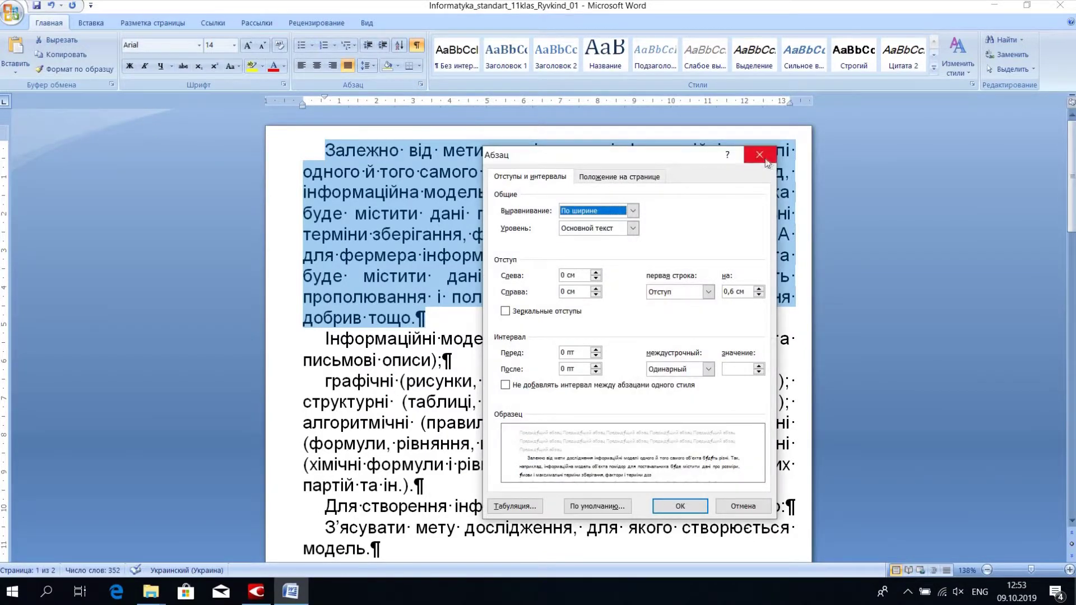
pyautogui.click(764, 157)
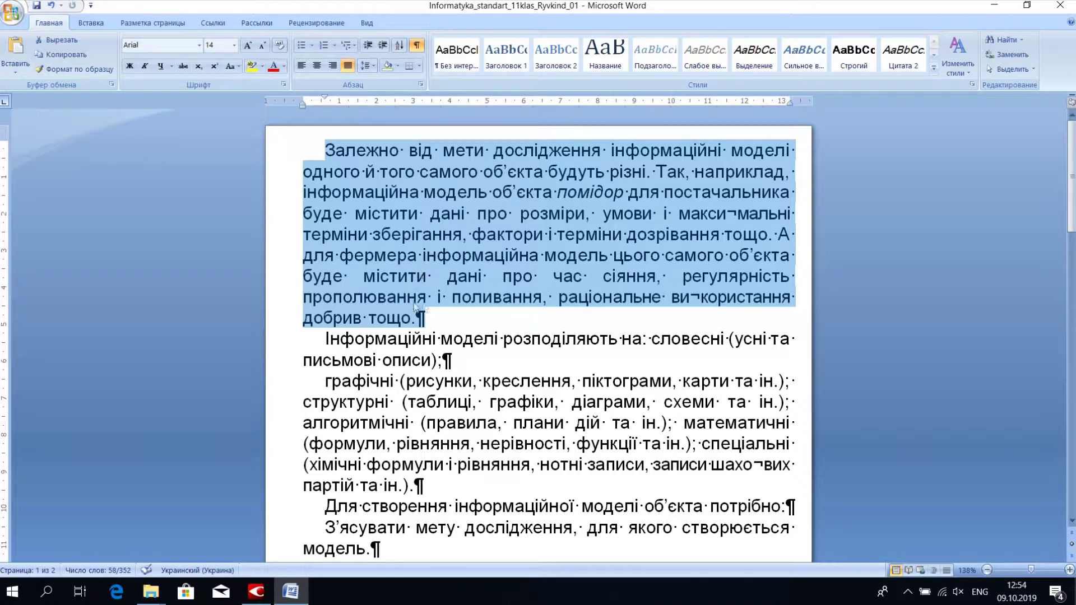
pyautogui.moveTo(325, 338); pyautogui.dragTo(561, 384)
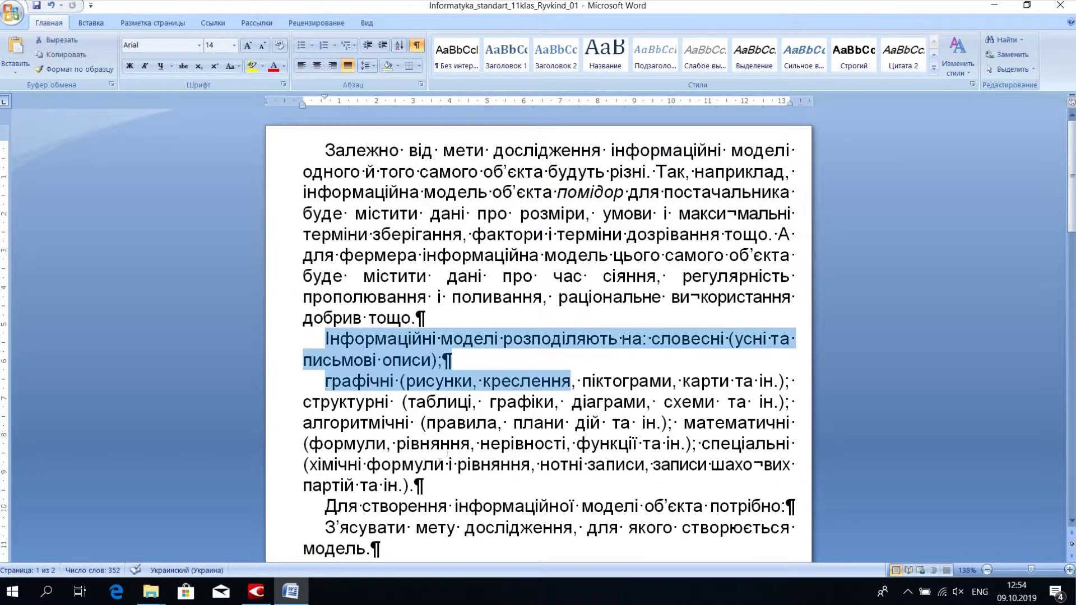
pyautogui.click(434, 465)
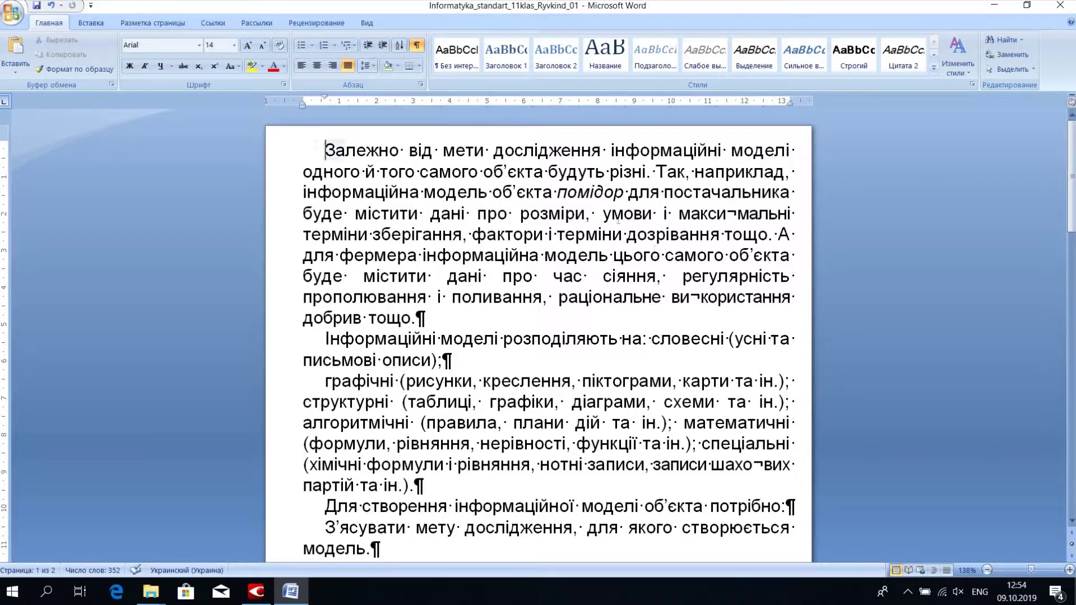
pyautogui.moveTo(324, 151); pyautogui.dragTo(774, 485)
# Step: Increase the left and right paragraph indents to 0,1 cm each
pyautogui.rightClick(498, 207)
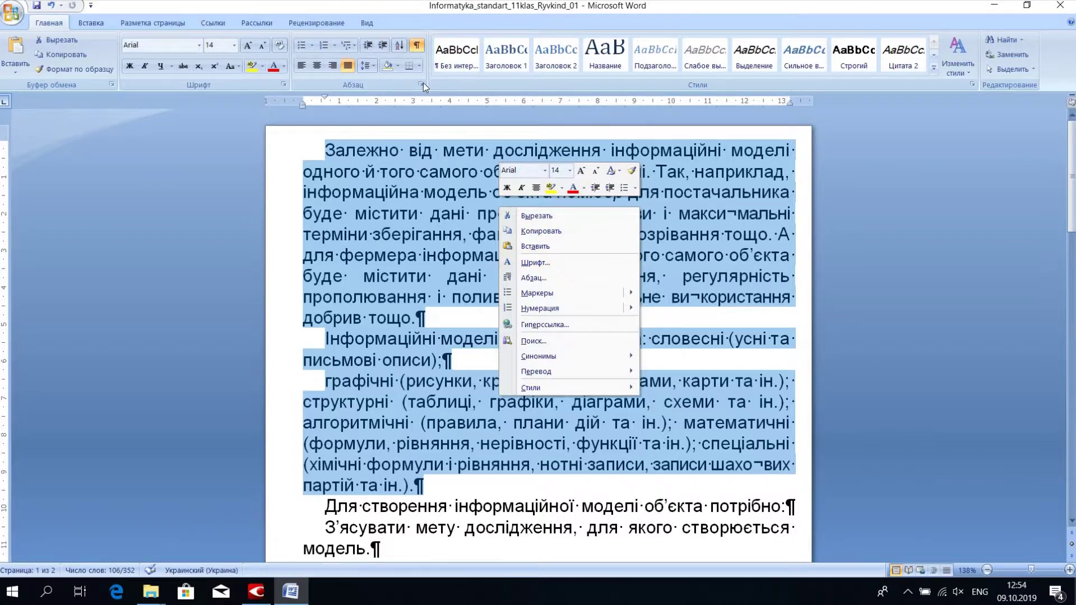
pyautogui.click(535, 277)
pyautogui.click(575, 291)
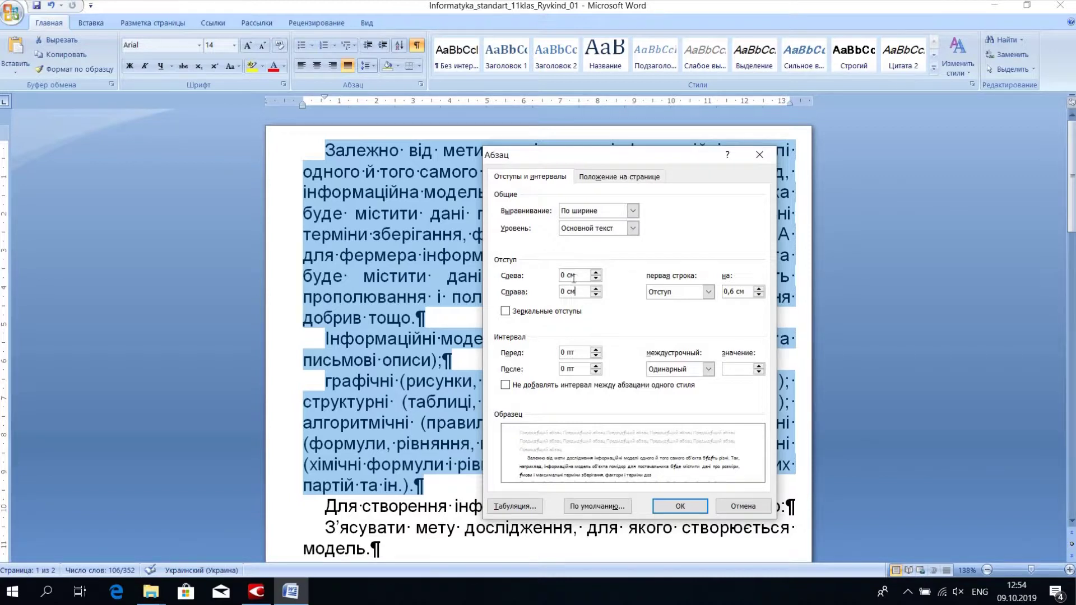
pyautogui.click(597, 273)
pyautogui.click(596, 289)
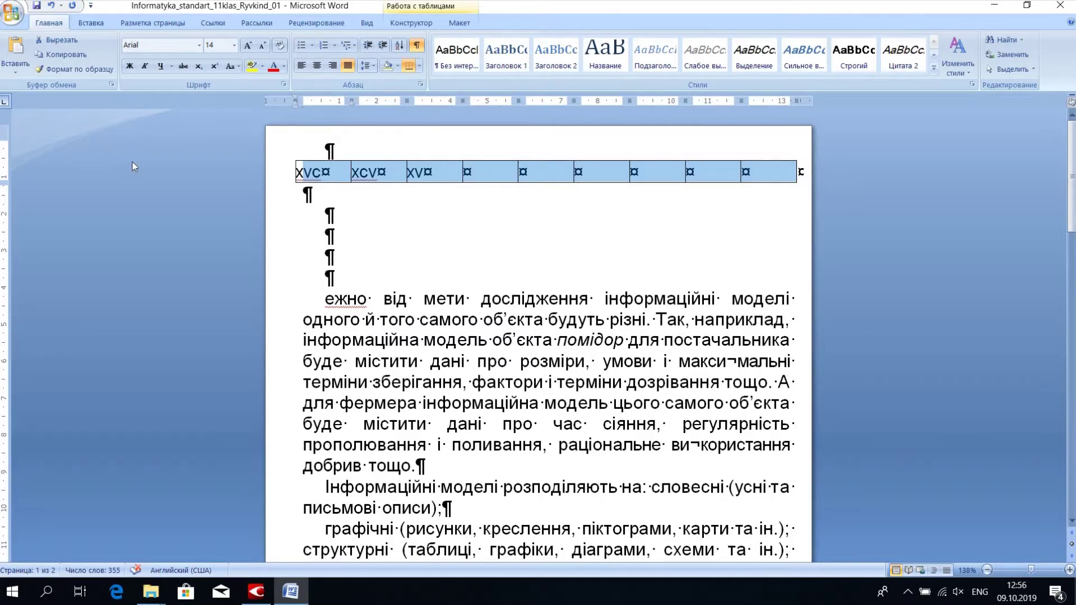
# Step: Close the document and choose Нет to discard the changes
pyautogui.click(1061, 5)
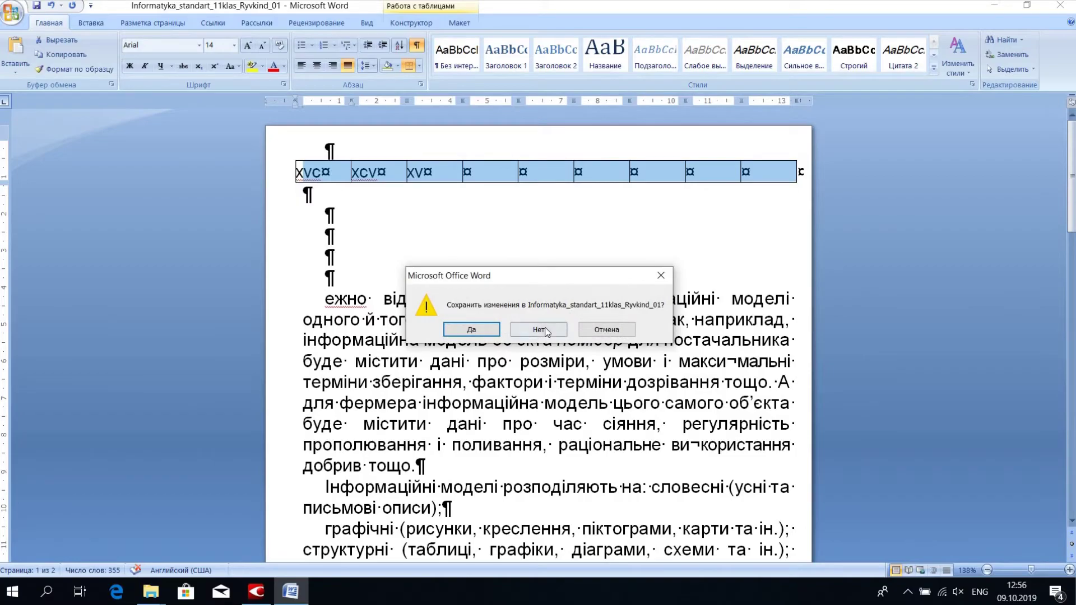
pyautogui.click(546, 329)
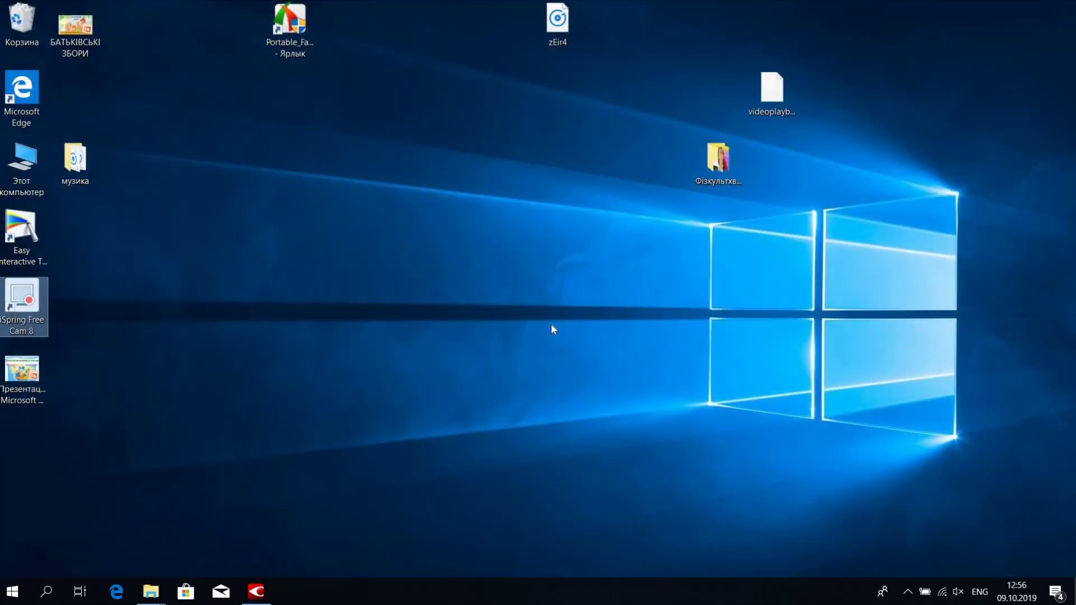